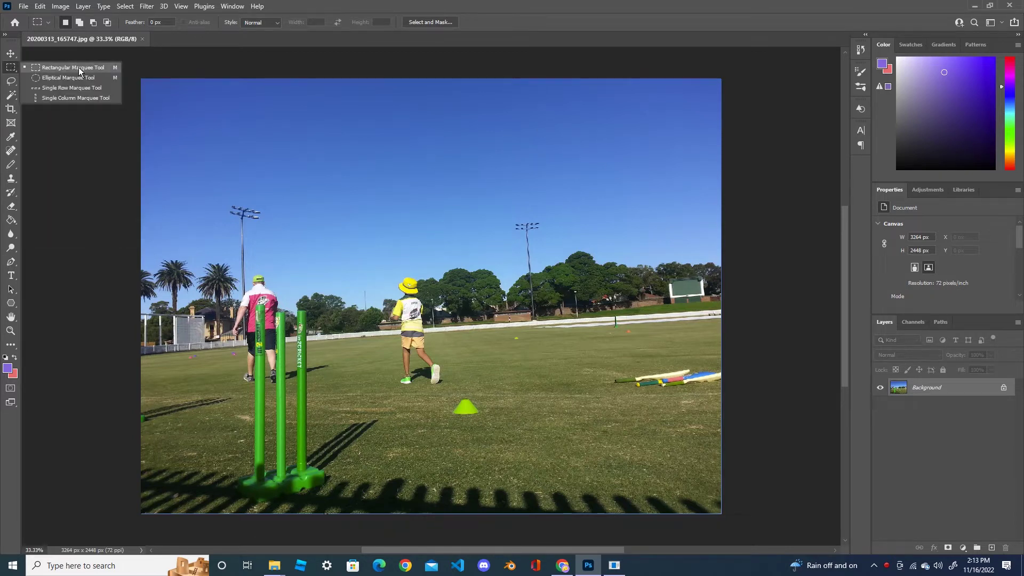
Step: Draw a small rectangular marquee just above the yellow-hatted child's head
left_click(79, 68)
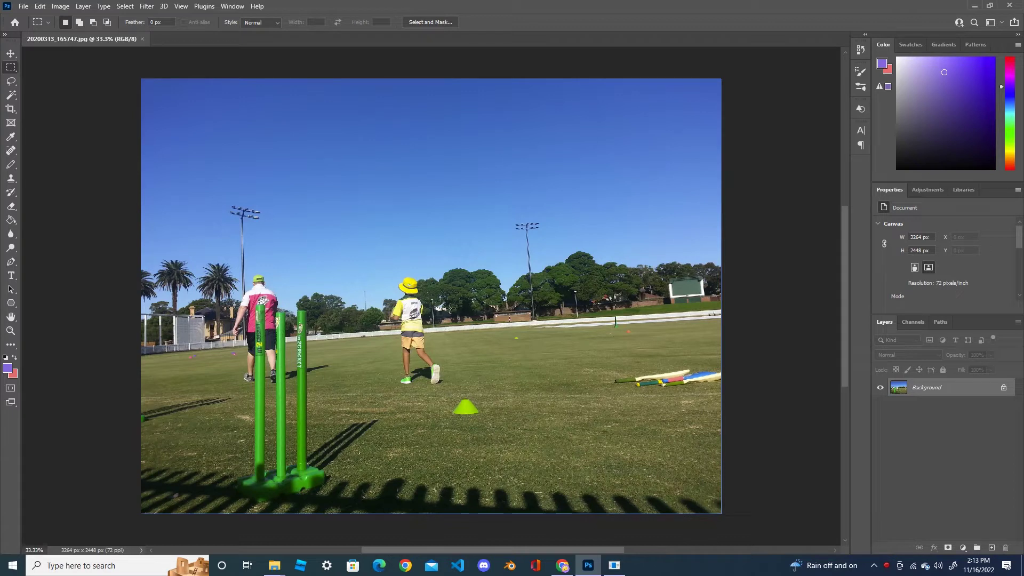
left_click_drag(377, 261, 438, 310)
right_click(411, 277)
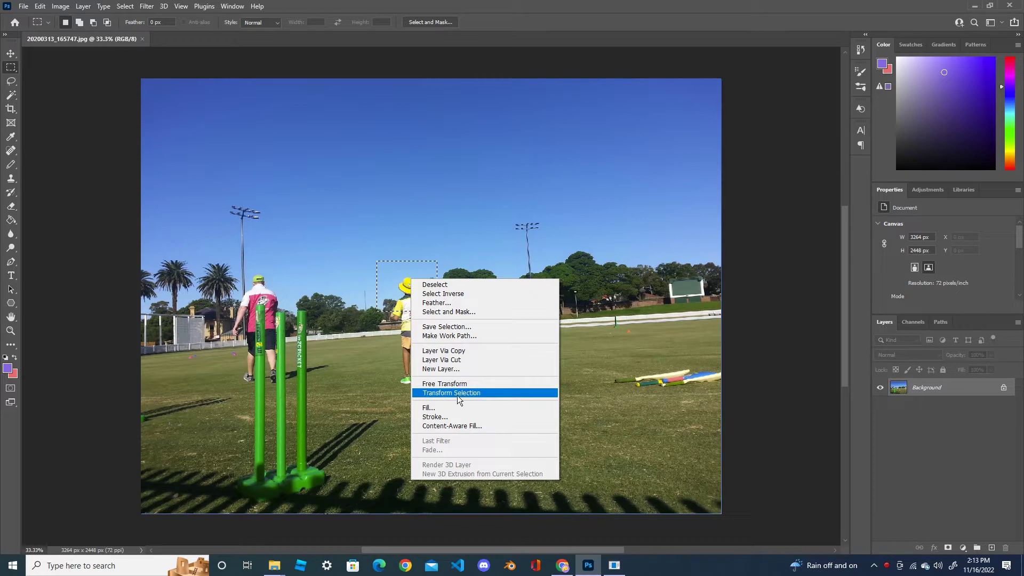
right_click(400, 278)
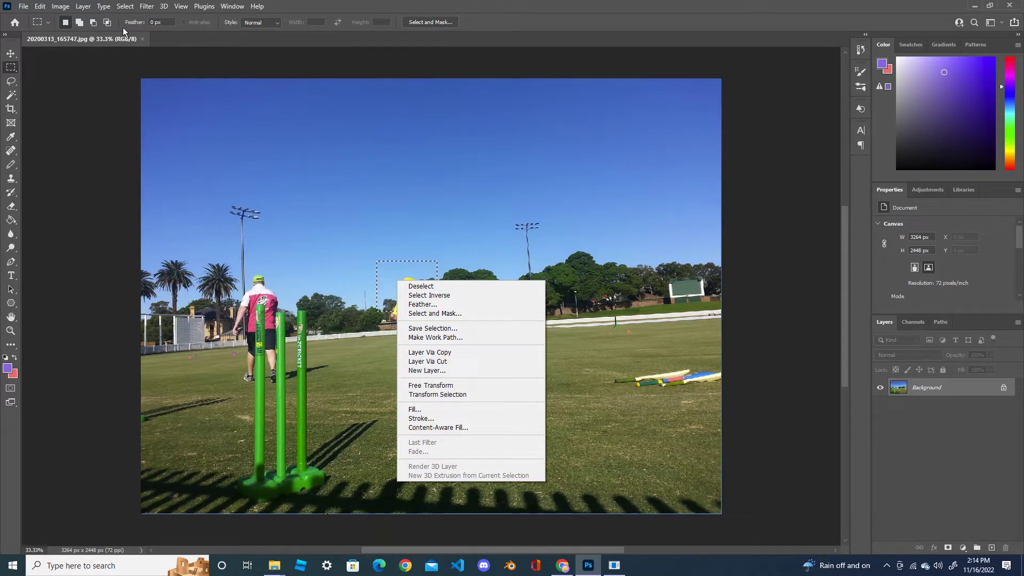
key("Escape")
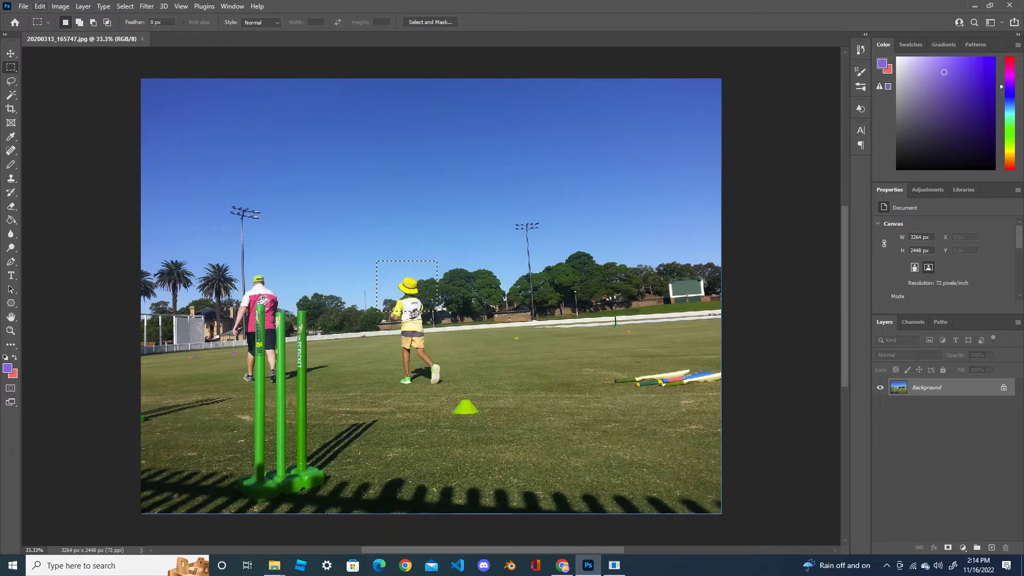
Step: Free-transform the selected area, try enlarging it from the centre, then undo back to 100%
left_click(39, 6)
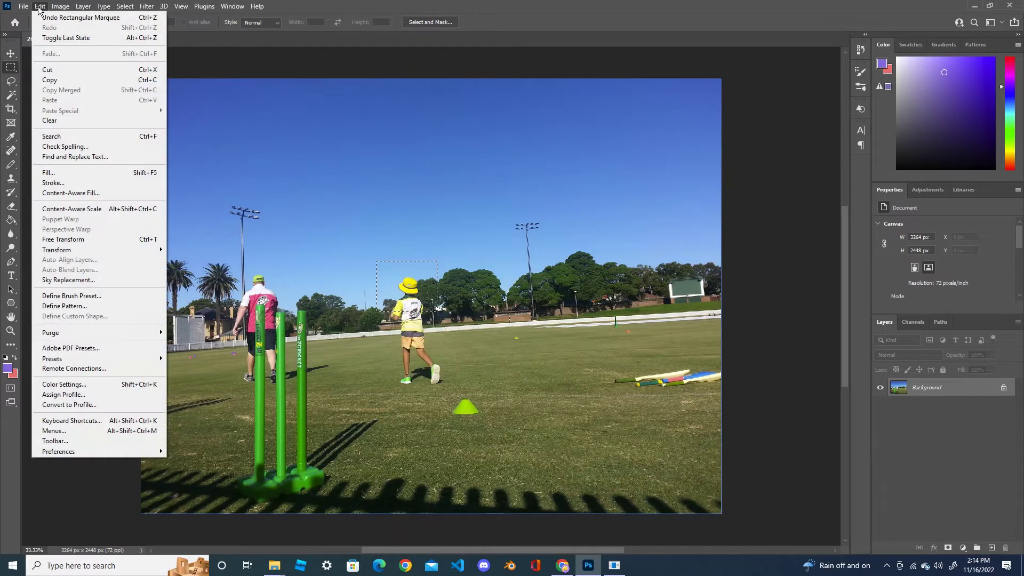
left_click(81, 243)
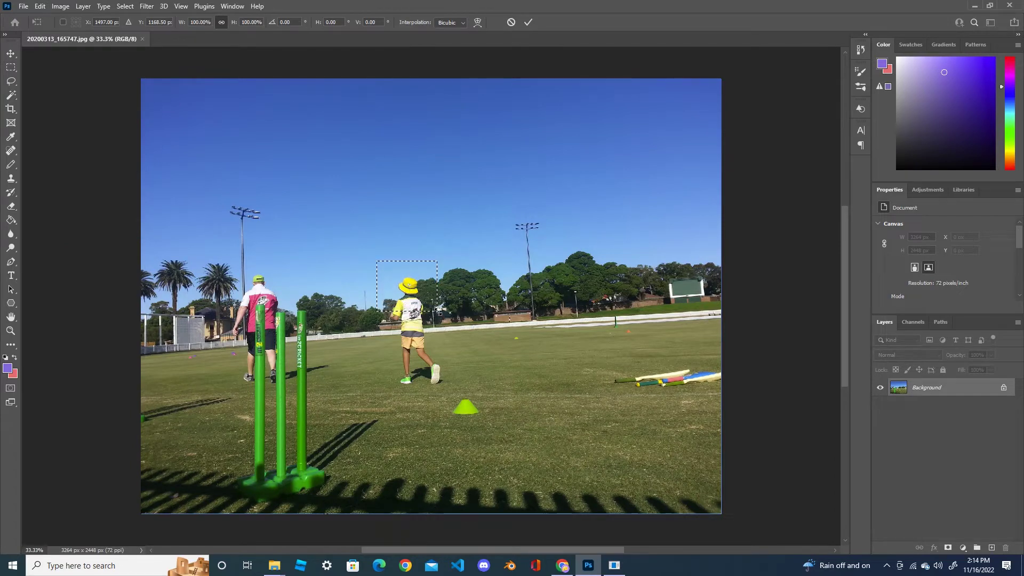
left_click_drag(437, 310, 451, 331)
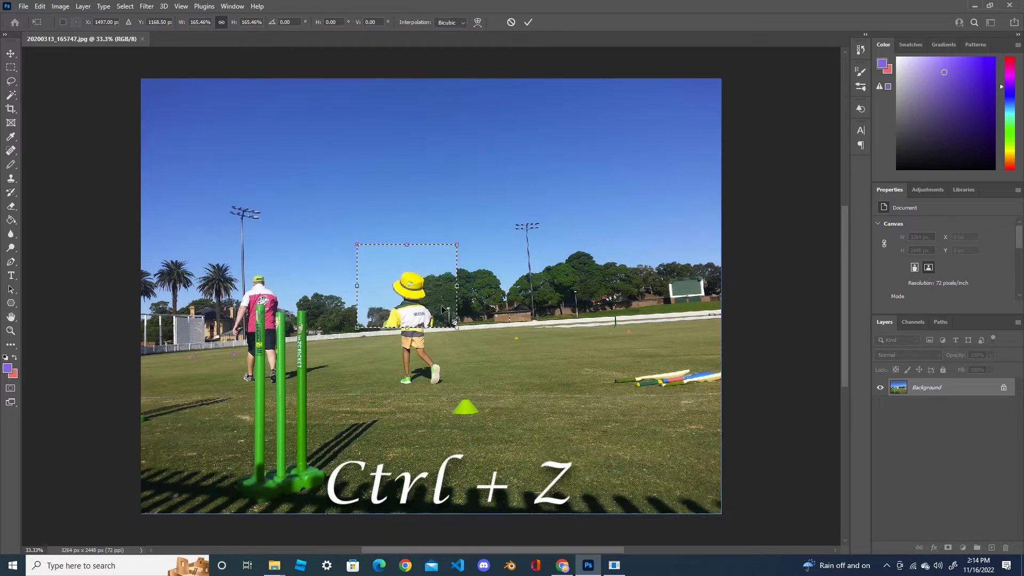
key("ctrl+z")
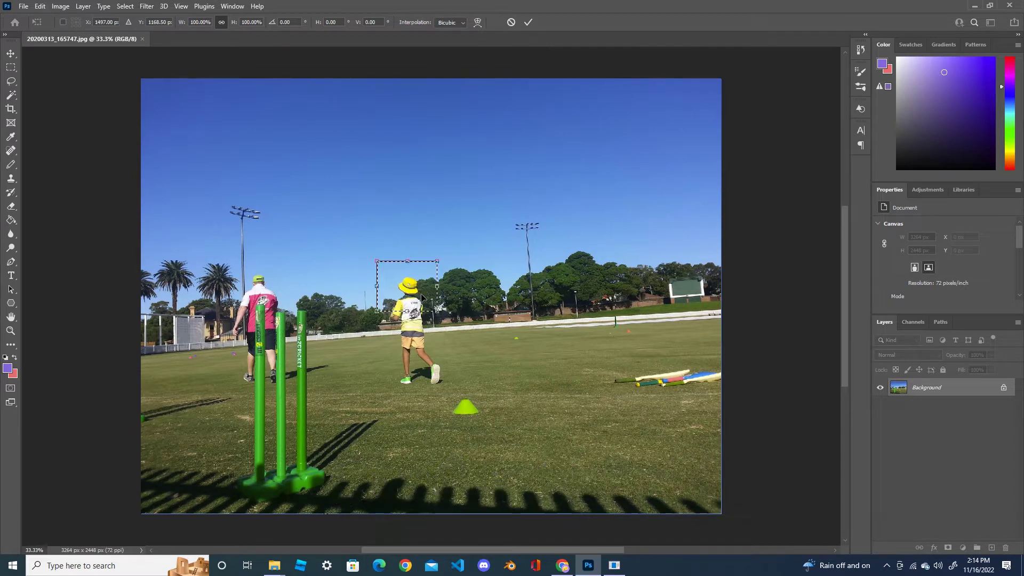
Step: Cancel the pixel transform, keep the rectangular marquee, and bring up the Select menu
left_click(511, 24)
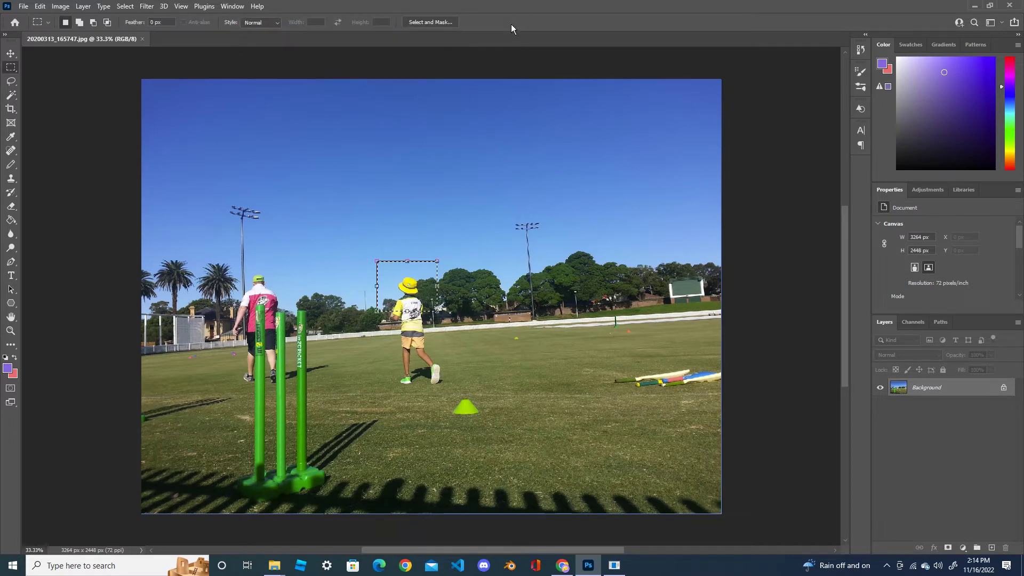
right_click(398, 274)
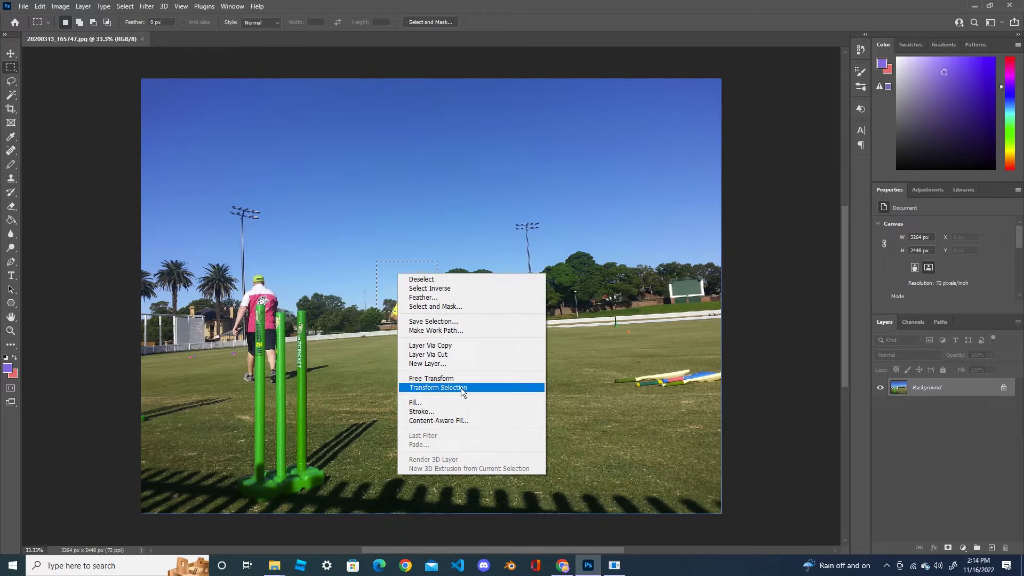
right_click(385, 292)
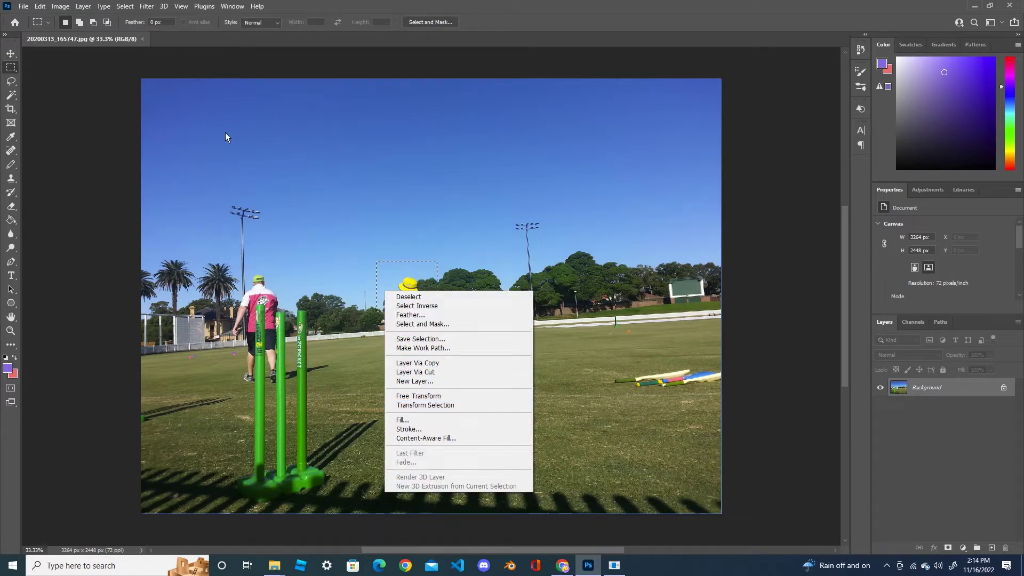
left_click(128, 11)
left_click(128, 11)
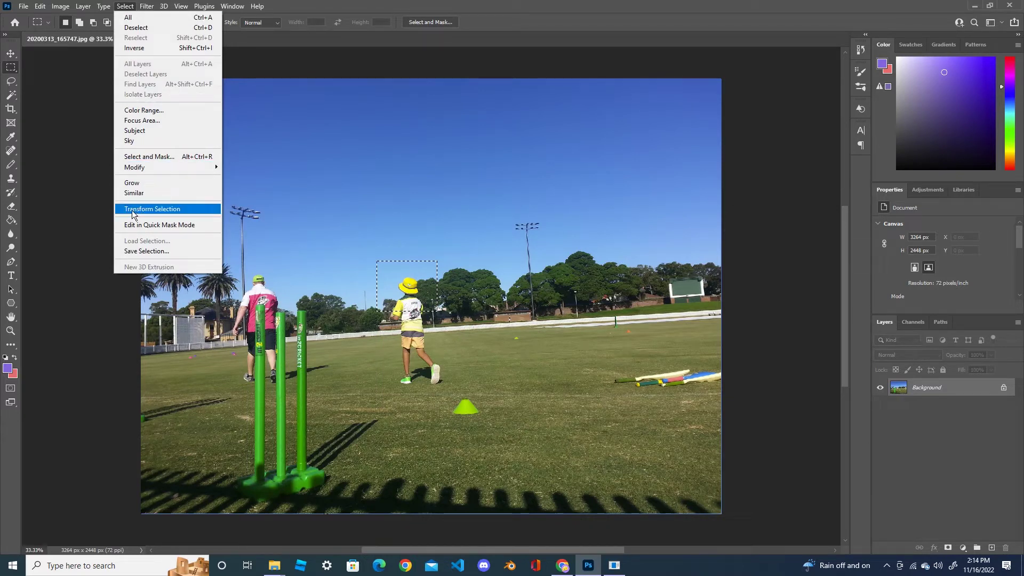
Step: Transform only the selection outline, scaling it to 214.43% and shifting it over the child
left_click(182, 209)
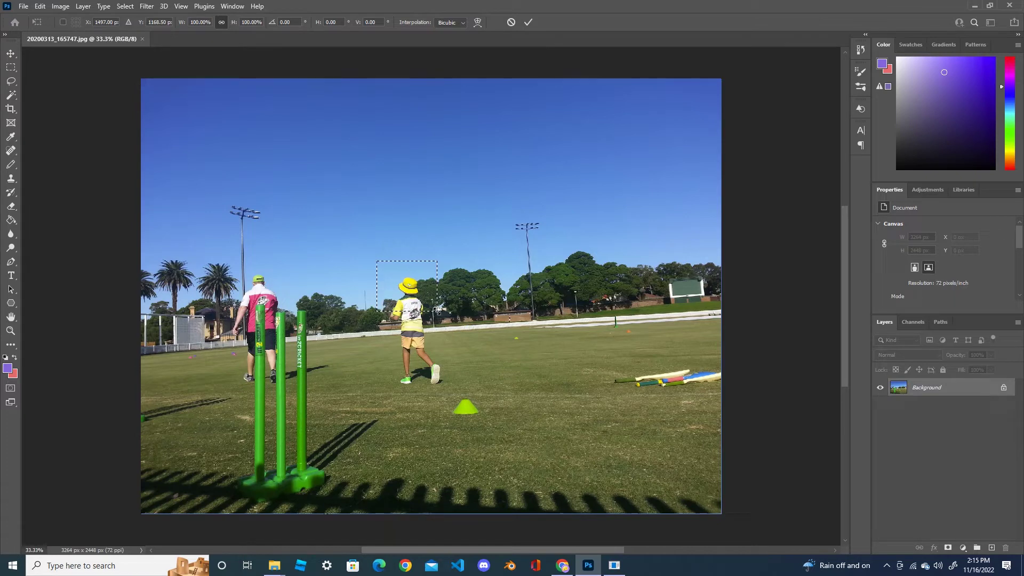
left_click_drag(438, 310, 467, 347)
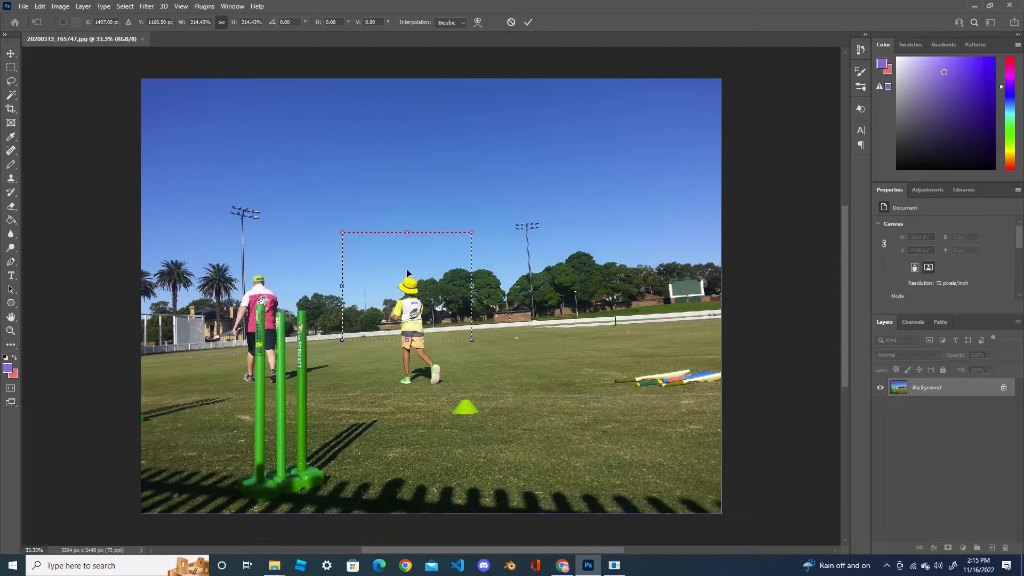
mouse_move(409, 278)
left_mouse_down()
mouse_move(432, 269)
mouse_move(417, 257)
mouse_move(398, 267)
mouse_move(385, 295)
mouse_move(403, 331)
mouse_move(454, 332)
mouse_move(480, 318)
mouse_move(397, 251)
mouse_move(418, 229)
mouse_move(407, 292)
mouse_move(408, 283)
left_mouse_up()
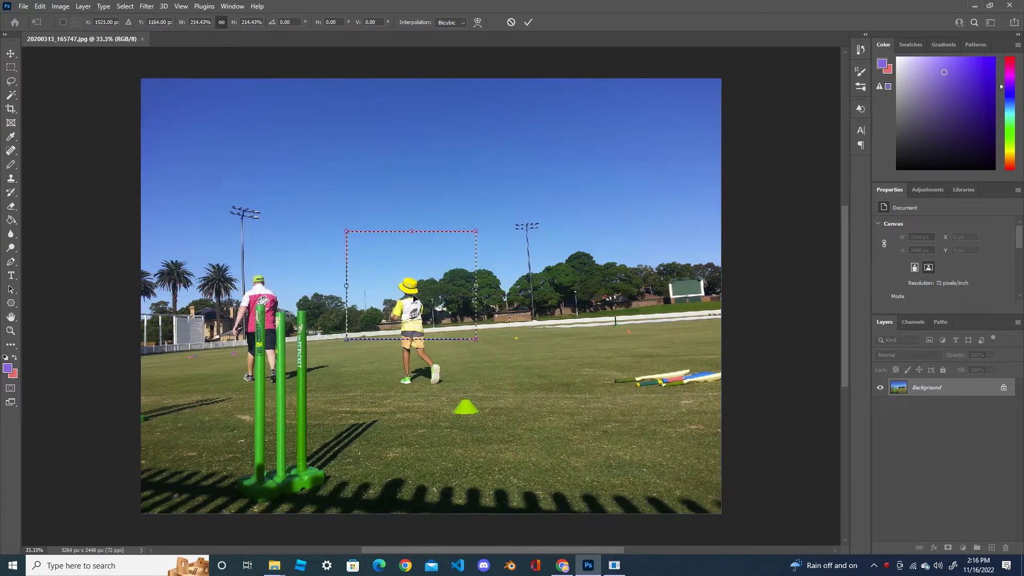
Step: Scale the selection outline up to about 277.12% by dragging its corners
right_click(408, 281)
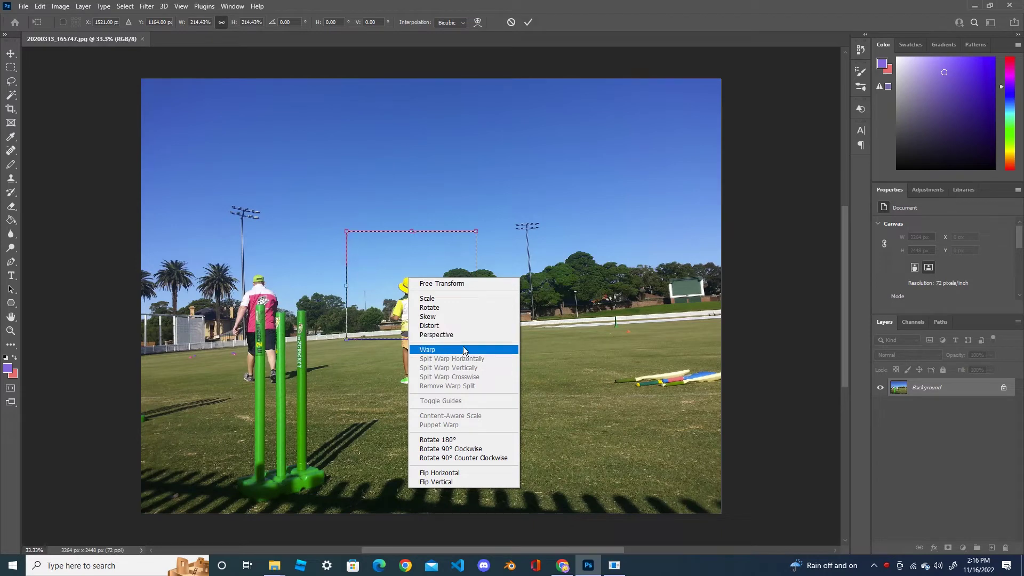
left_click(443, 299)
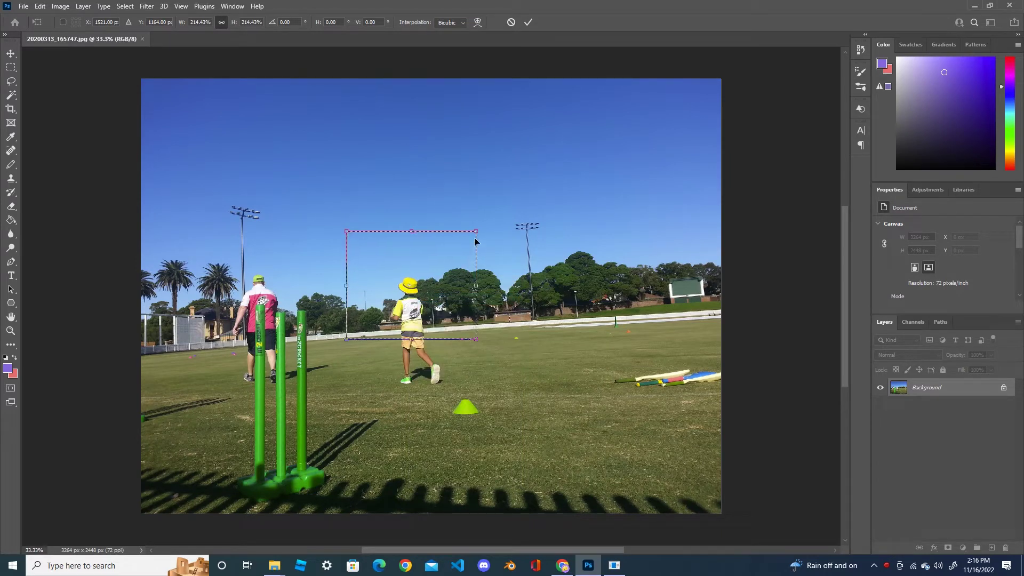
left_click_drag(477, 231, 502, 211)
left_click_drag(501, 339, 512, 352)
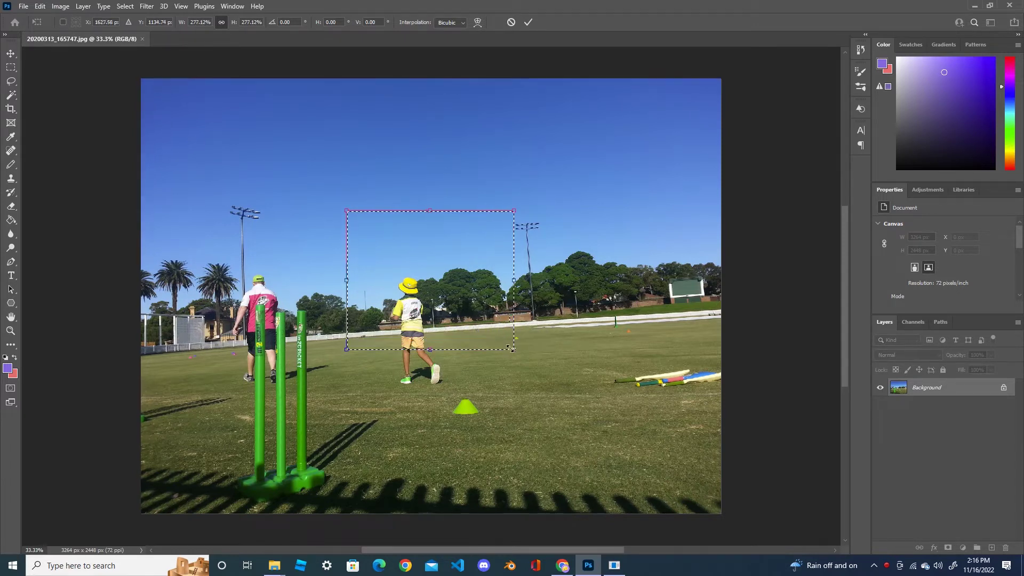
Step: Rotate the selection outline to about -14.79° around the child
right_click(434, 275)
left_click(458, 305)
left_click_drag(515, 213, 488, 192)
left_click_drag(458, 276, 442, 277)
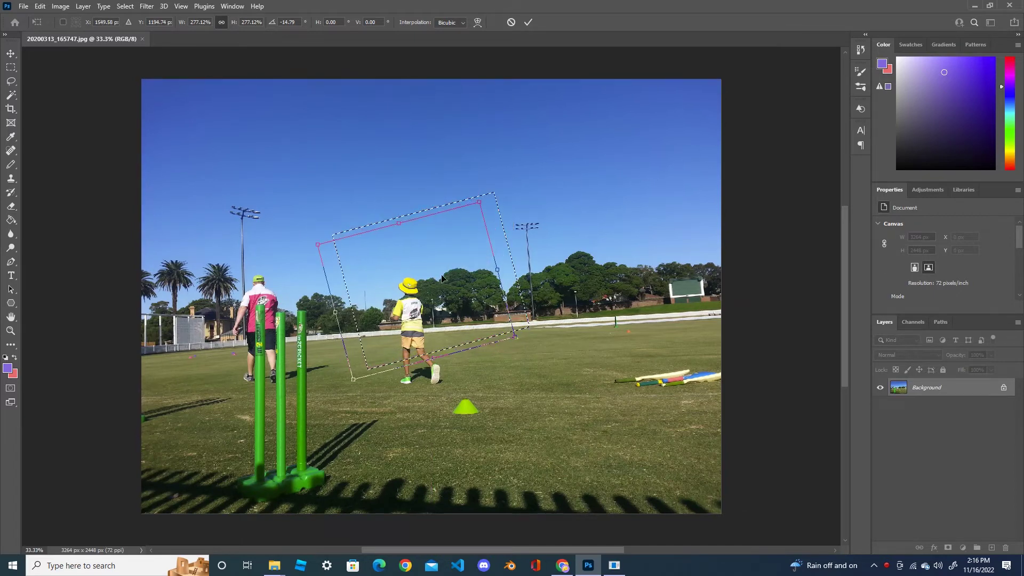
Step: Skew the selection outline about -30.29° by slanting its top edge, right side and corners
right_click(442, 277)
left_click(461, 315)
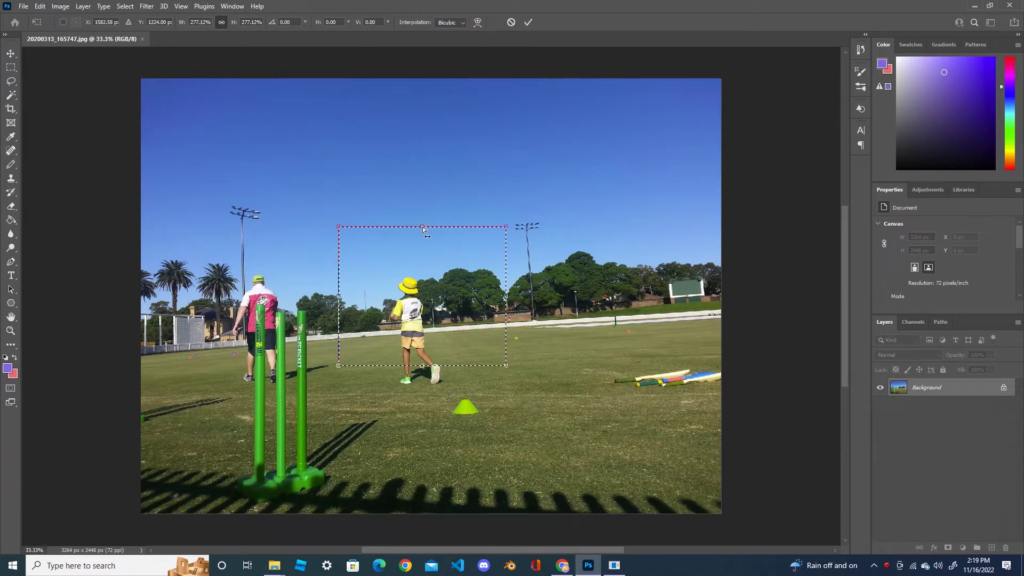
mouse_move(422, 230)
left_mouse_down()
mouse_move(395, 230)
mouse_move(448, 231)
mouse_move(423, 230)
left_mouse_up()
mouse_move(424, 231)
left_mouse_down()
mouse_move(444, 231)
mouse_move(403, 237)
mouse_move(424, 238)
left_mouse_up()
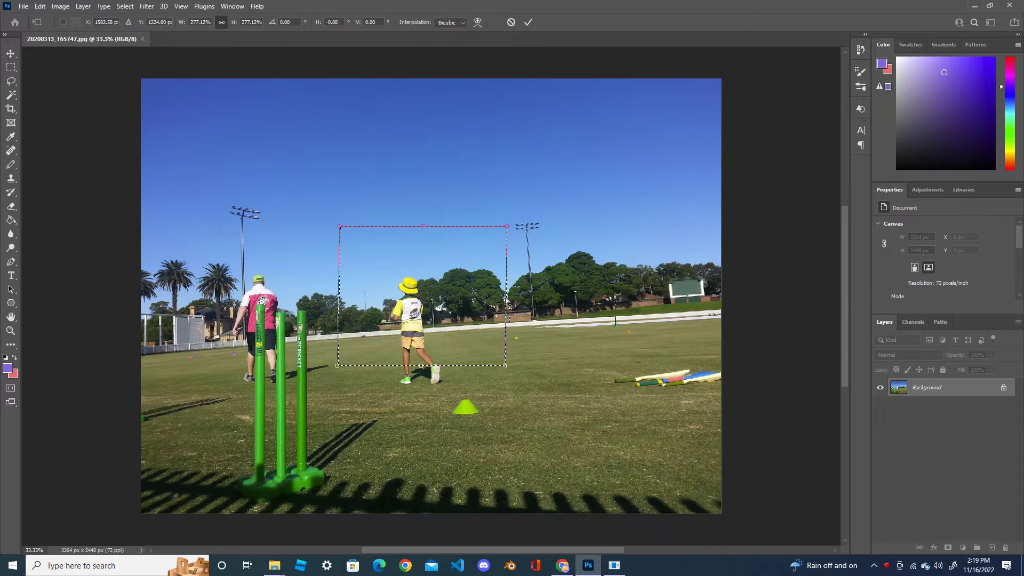
left_click_drag(513, 300, 508, 238)
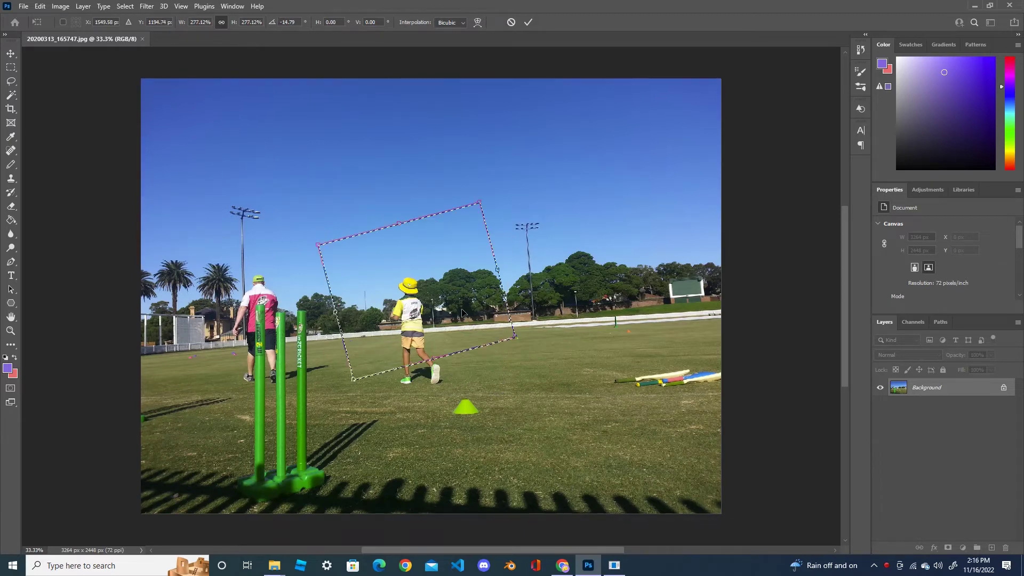
left_click_drag(399, 224, 432, 200)
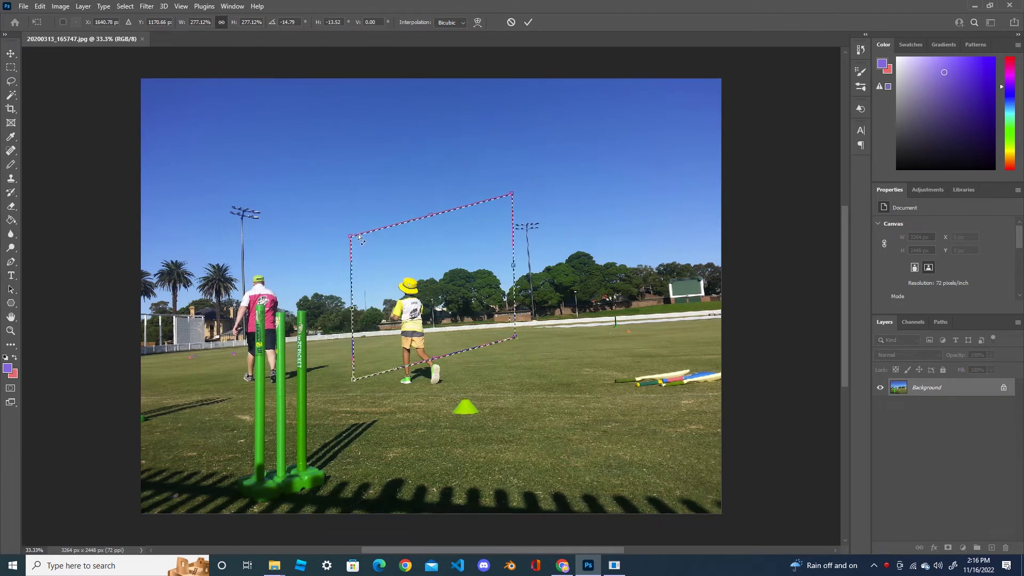
left_click_drag(352, 238, 396, 224)
left_click_drag(513, 196, 528, 189)
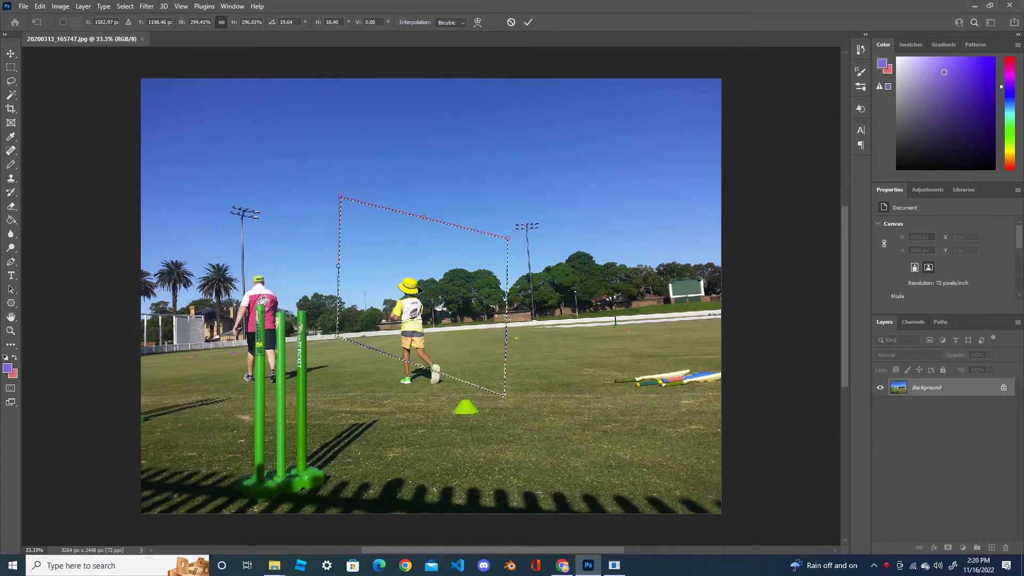
Step: Distort the selection outline by dragging each of its four corners
right_click(420, 290)
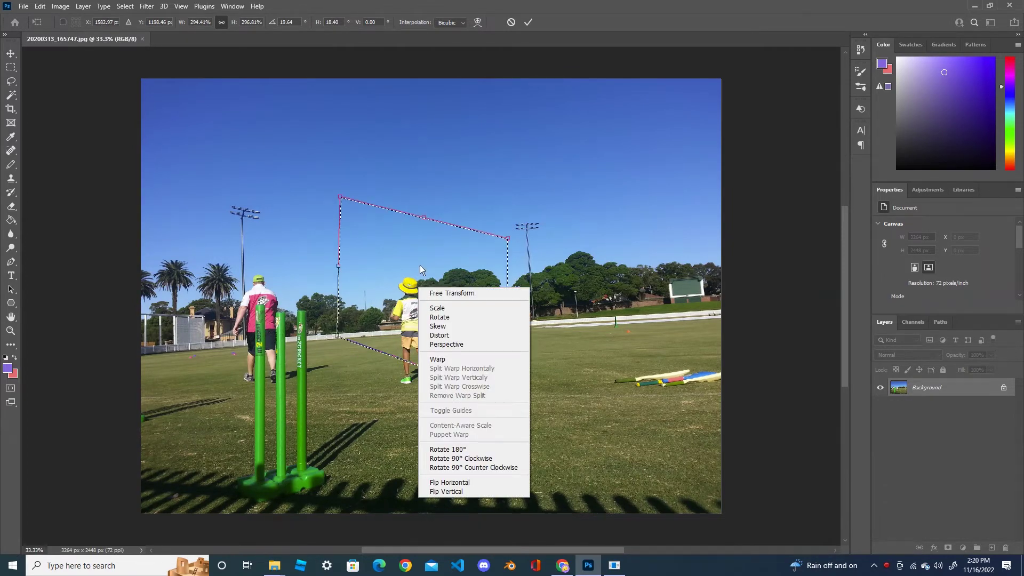
left_click(449, 335)
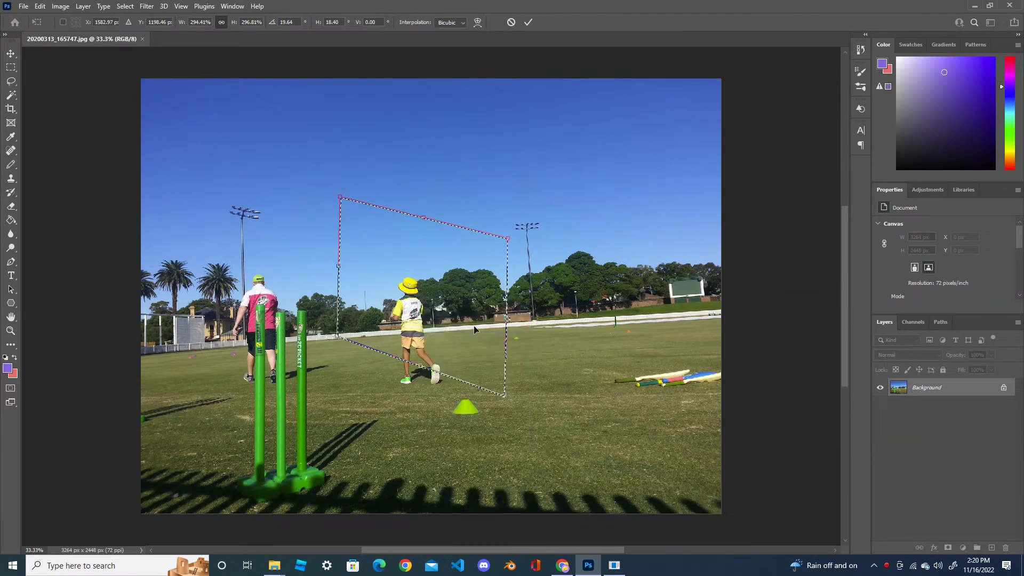
left_click_drag(507, 238, 526, 227)
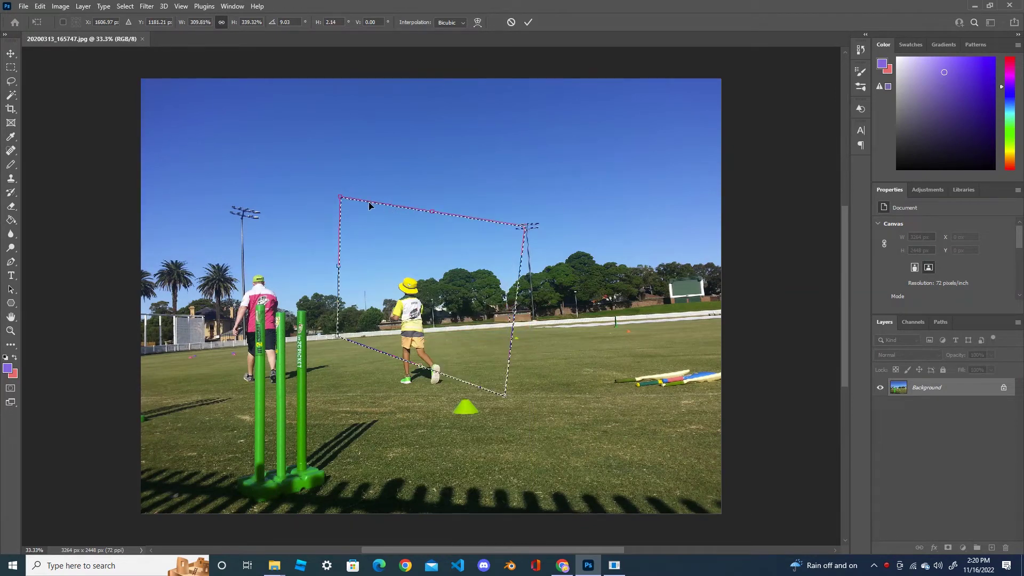
left_click_drag(342, 199, 360, 223)
left_click_drag(359, 327, 346, 328)
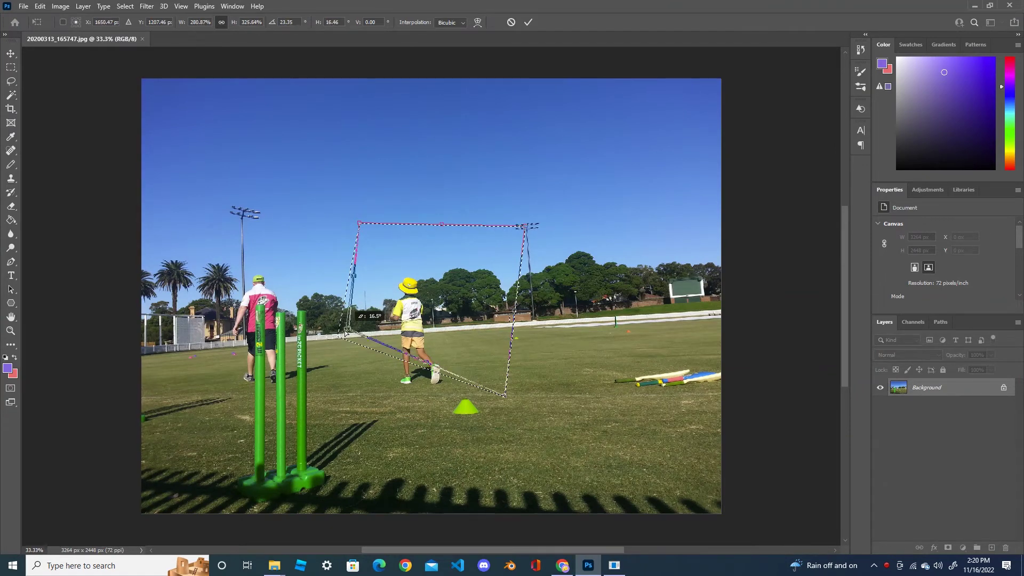
left_click_drag(502, 394, 478, 390)
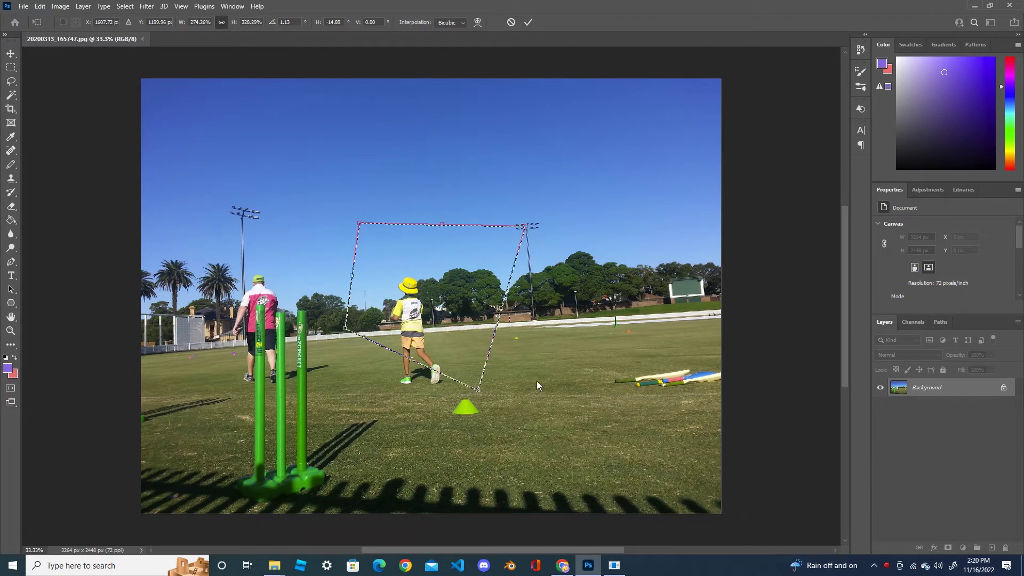
Step: Try a perspective distortion on the outline, then cancel it
right_click(433, 280)
left_click(469, 336)
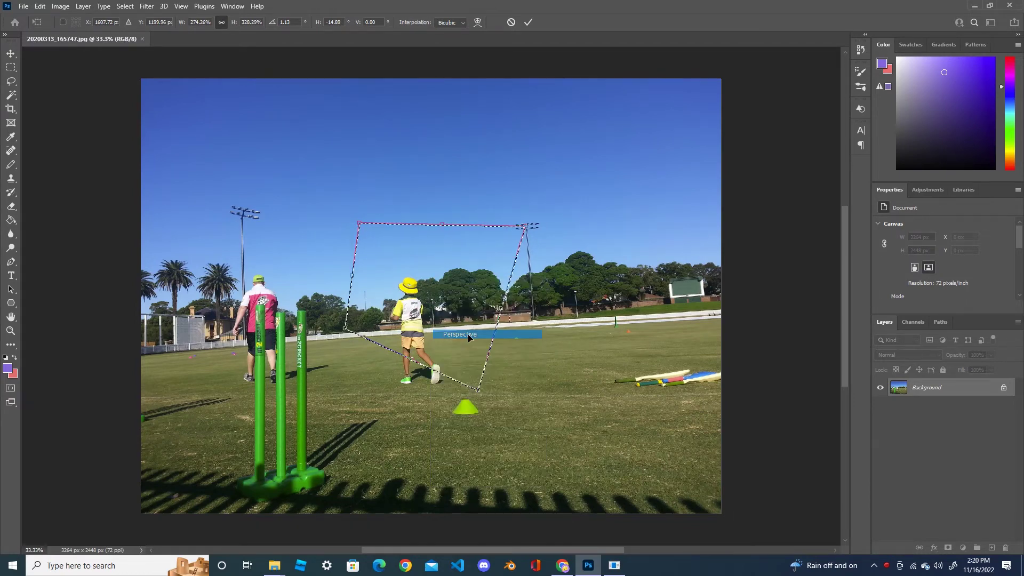
left_click_drag(525, 228, 552, 244)
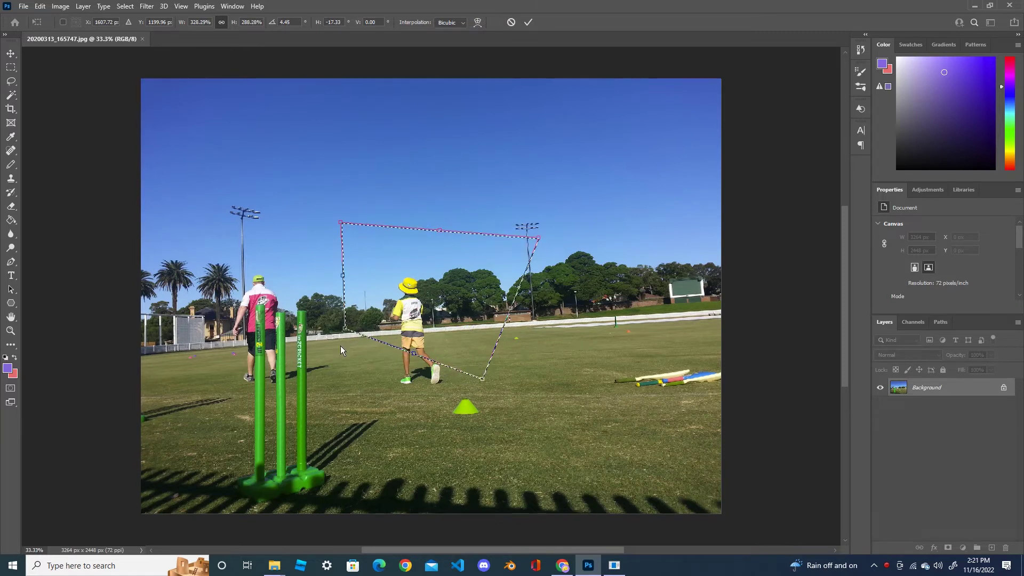
left_click_drag(345, 330, 345, 363)
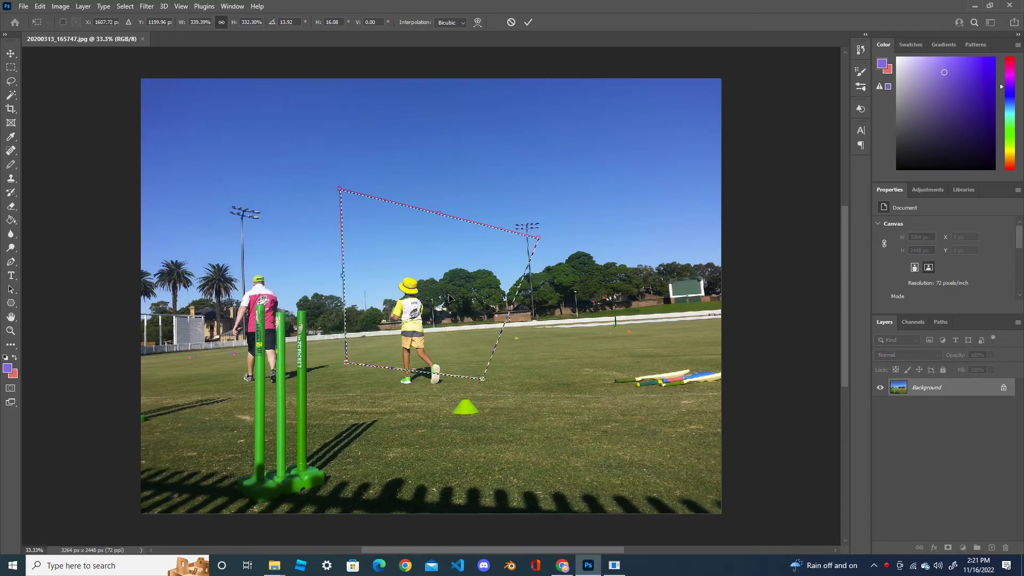
key("Return")
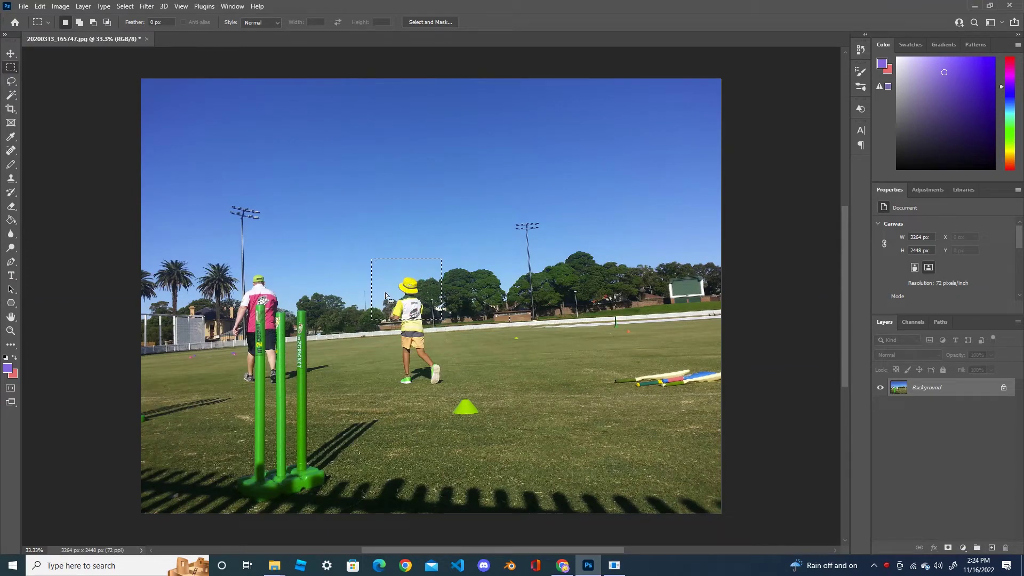
Step: Stretch the marquee vertically to about 720% so it spans the photo's full height
right_click(408, 288)
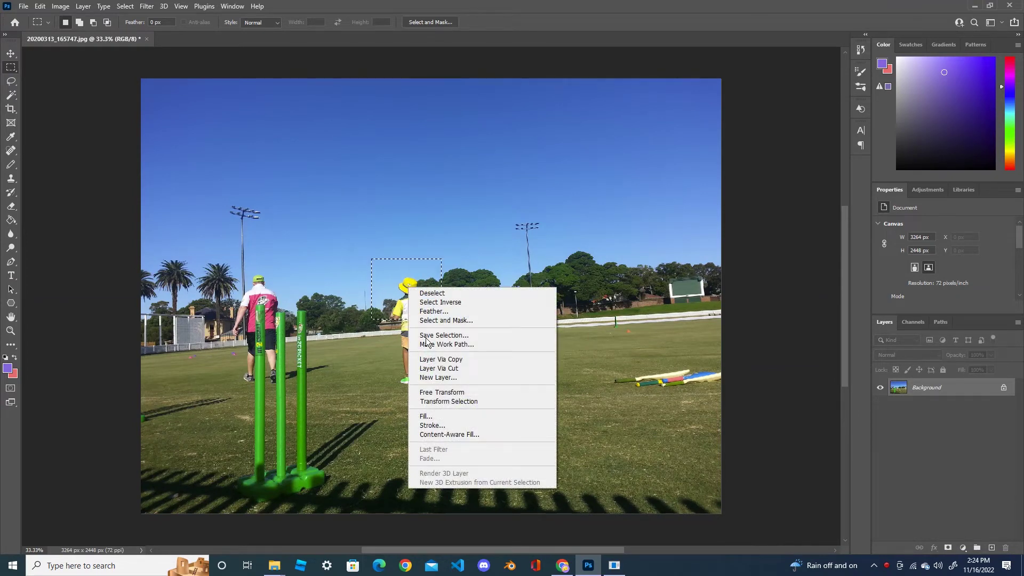
left_click(450, 394)
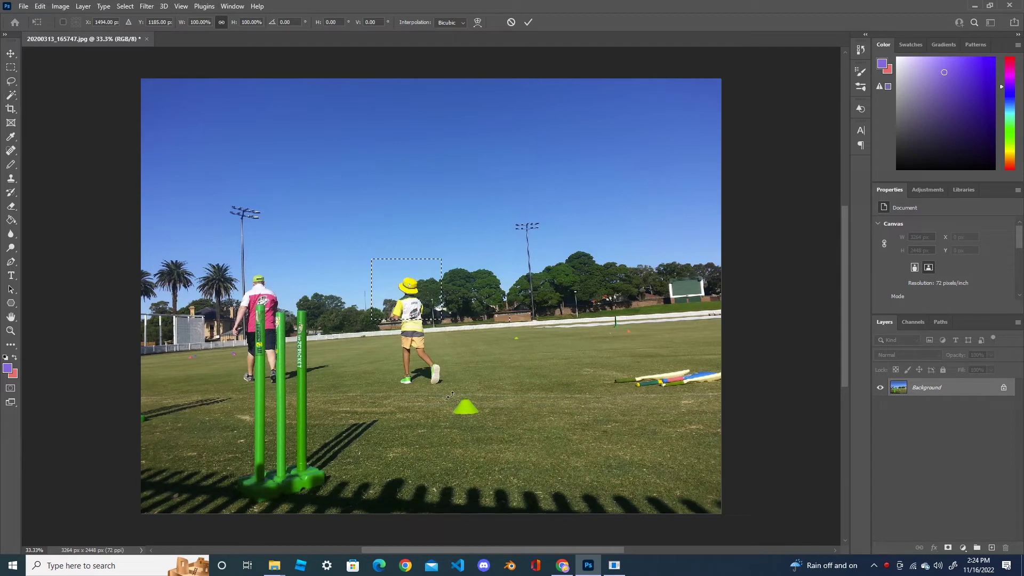
left_click_drag(407, 255, 413, 80)
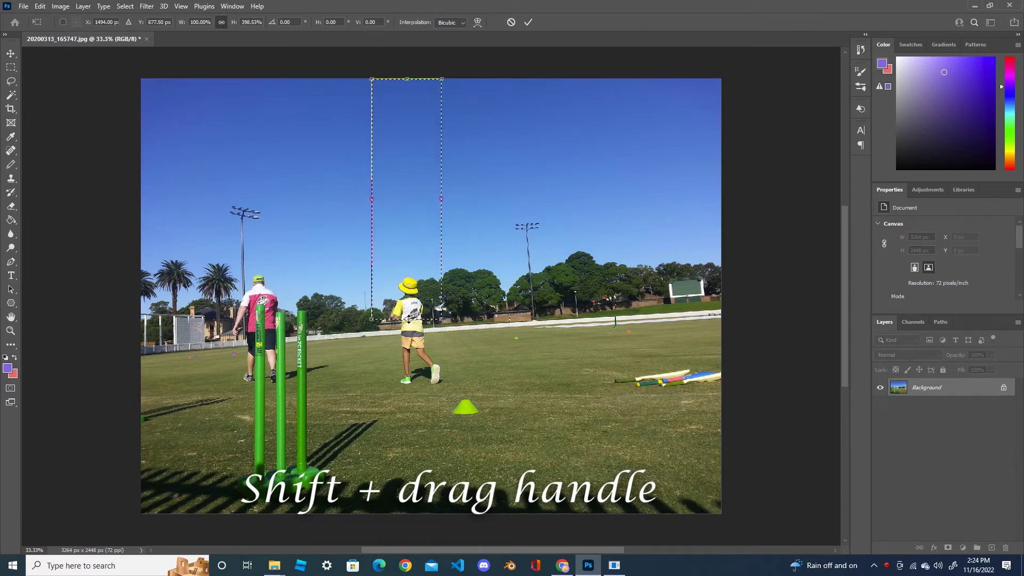
left_click_drag(407, 326, 407, 514)
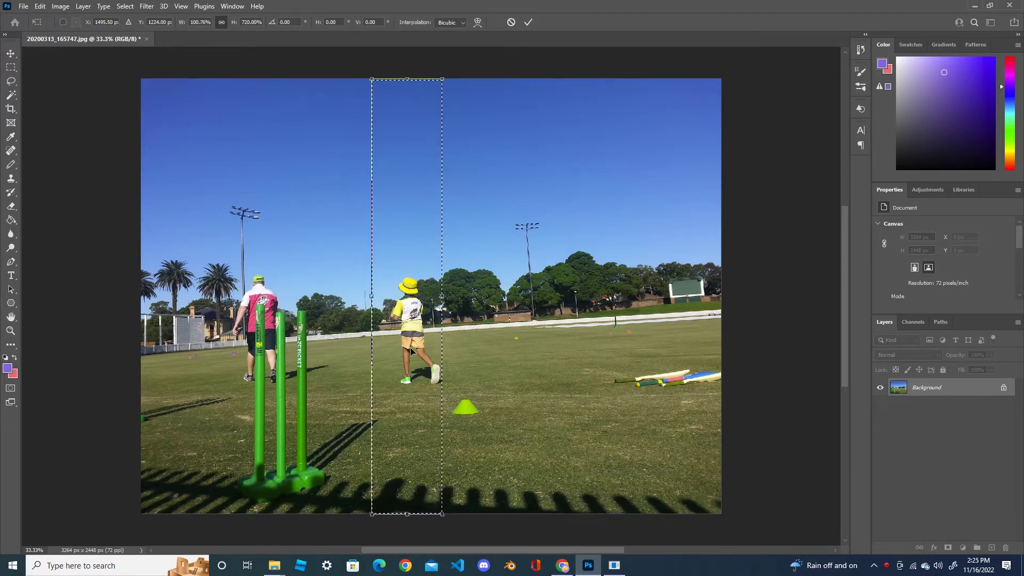
Step: Skew the tall strip's top to the right, about -19.44°, undoing a stray tilt
right_click(414, 319)
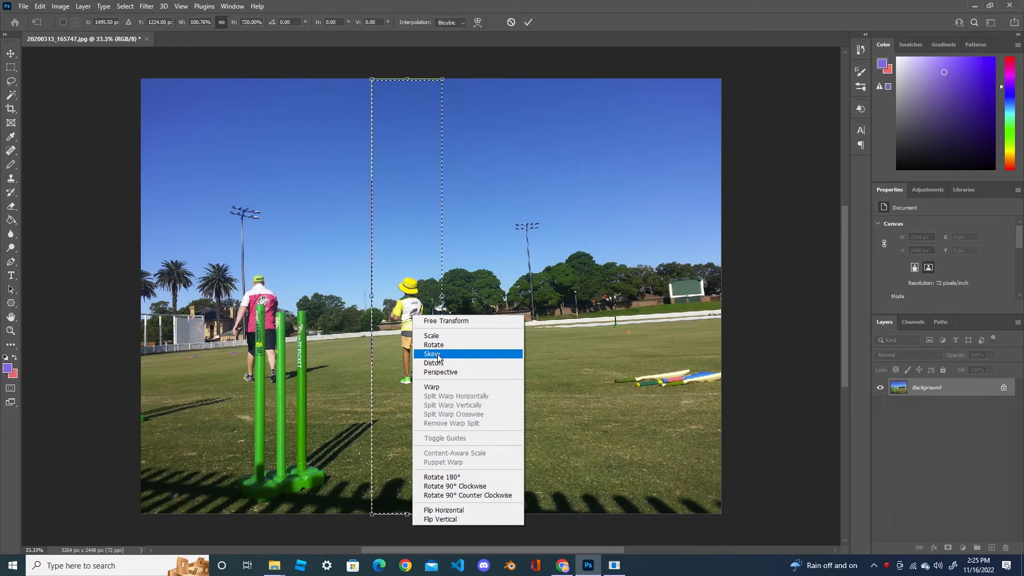
left_click(439, 356)
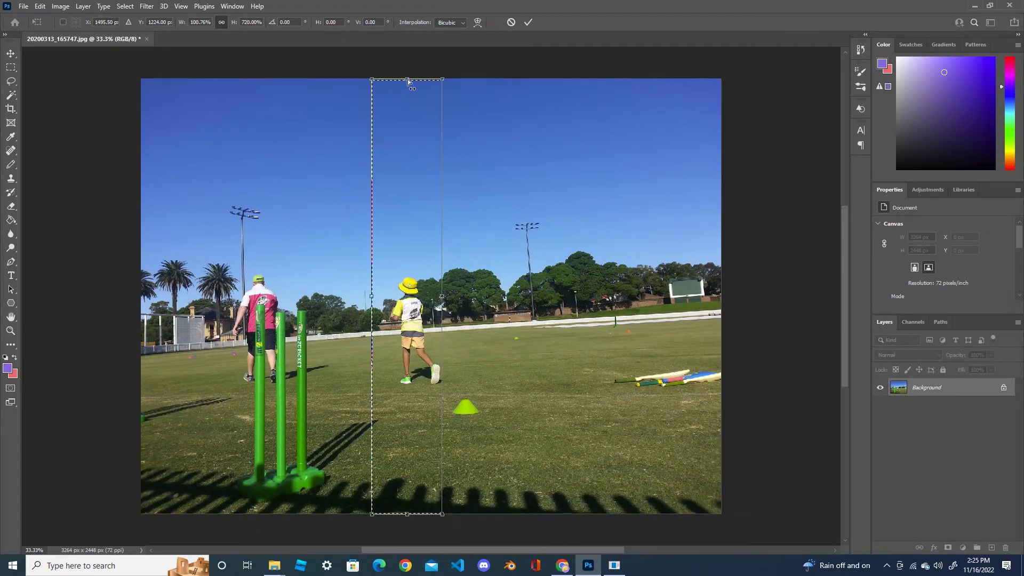
left_click_drag(408, 82, 459, 93)
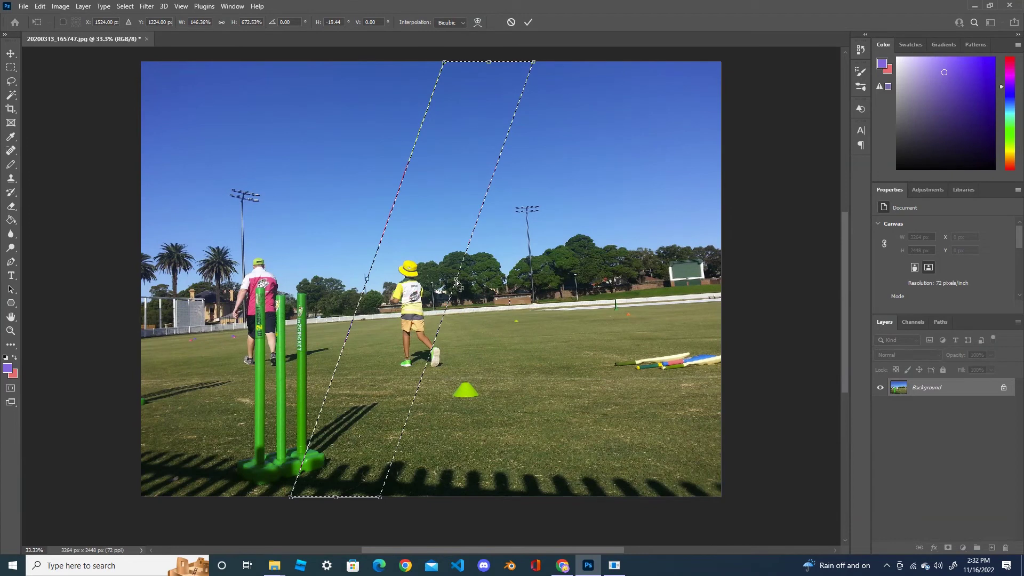
left_click_drag(457, 284, 495, 291)
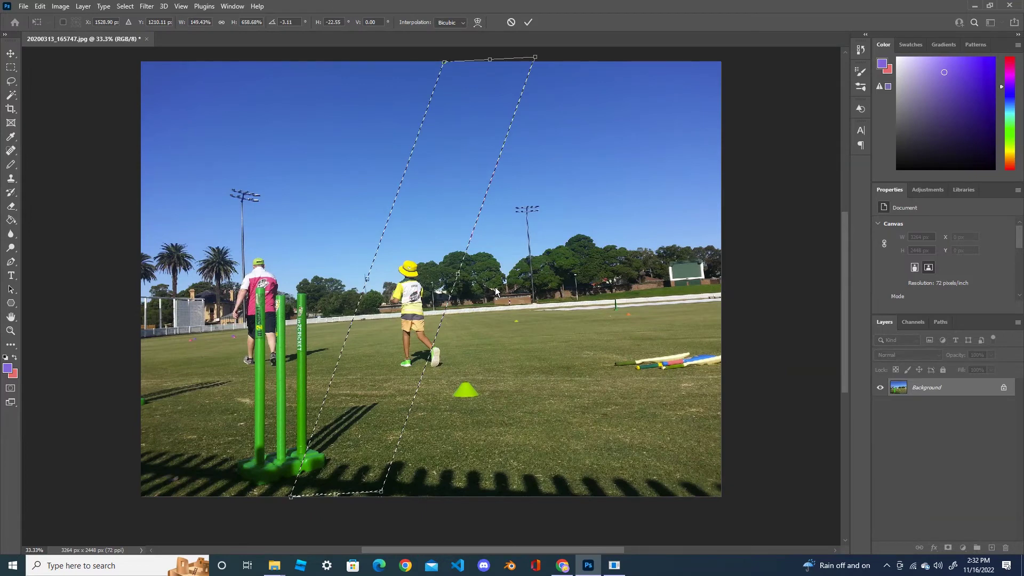
key("ctrl+z")
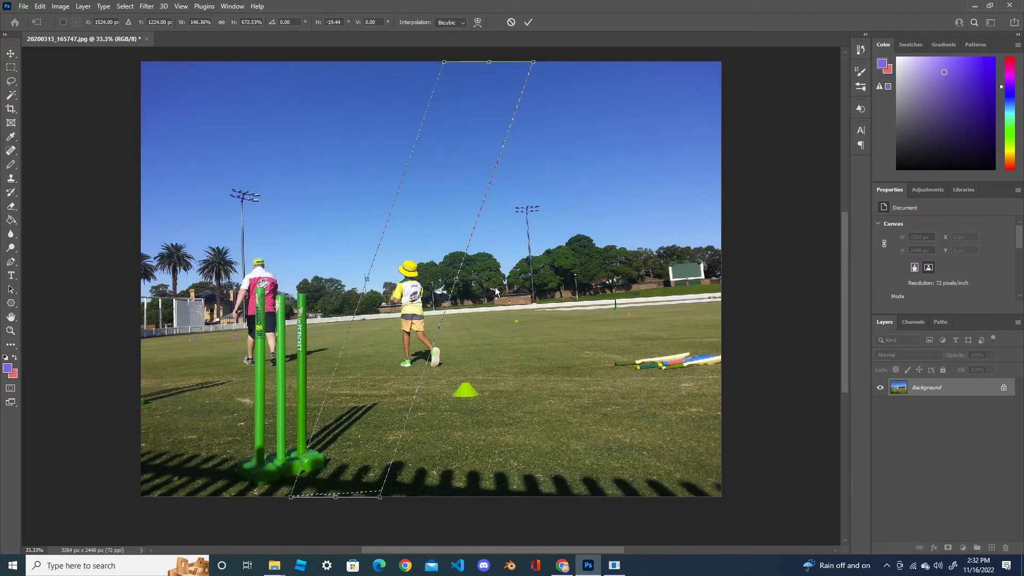
Step: Widen the slanted strip evenly on both sides to 209.33%
right_click(427, 232)
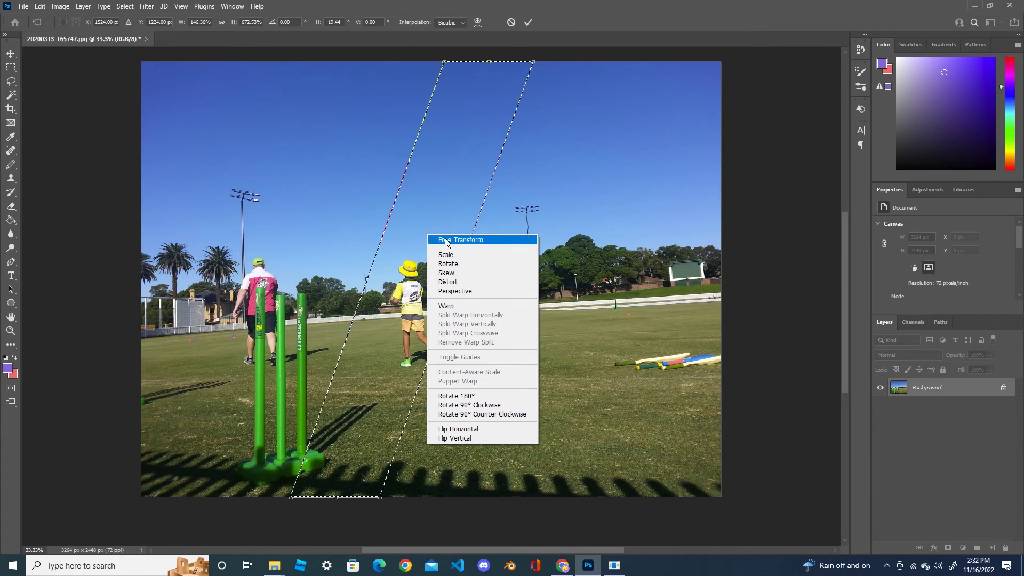
left_click(447, 239)
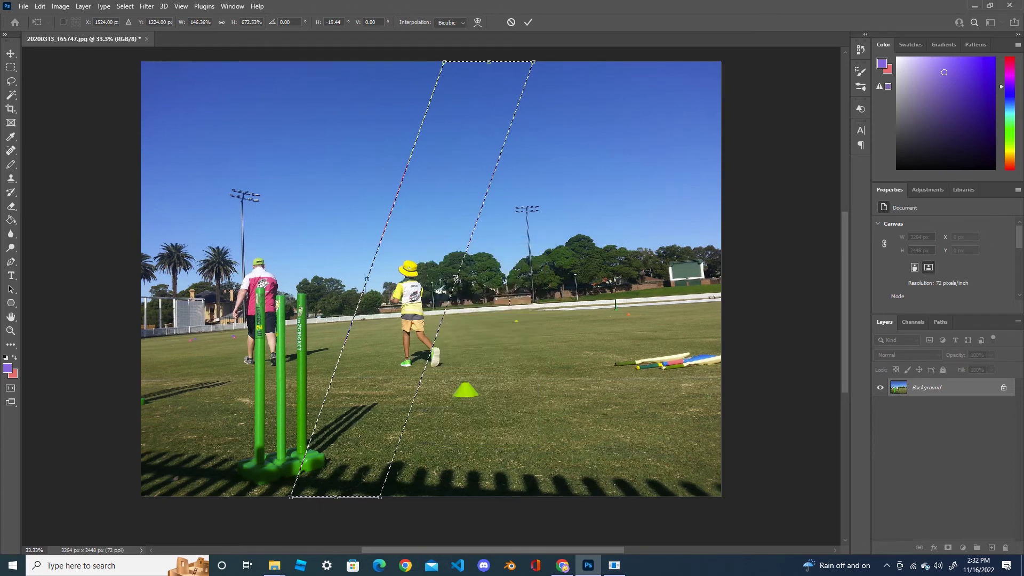
left_click_drag(457, 278, 475, 280)
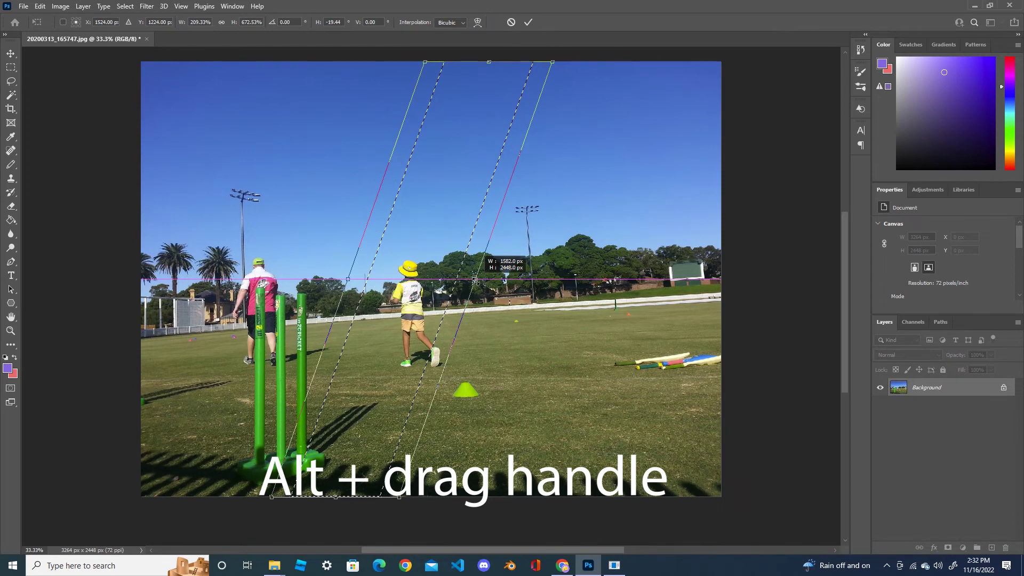
Step: Commit the slanted selection and add a layer mask to Layer 0 from it
left_click(528, 22)
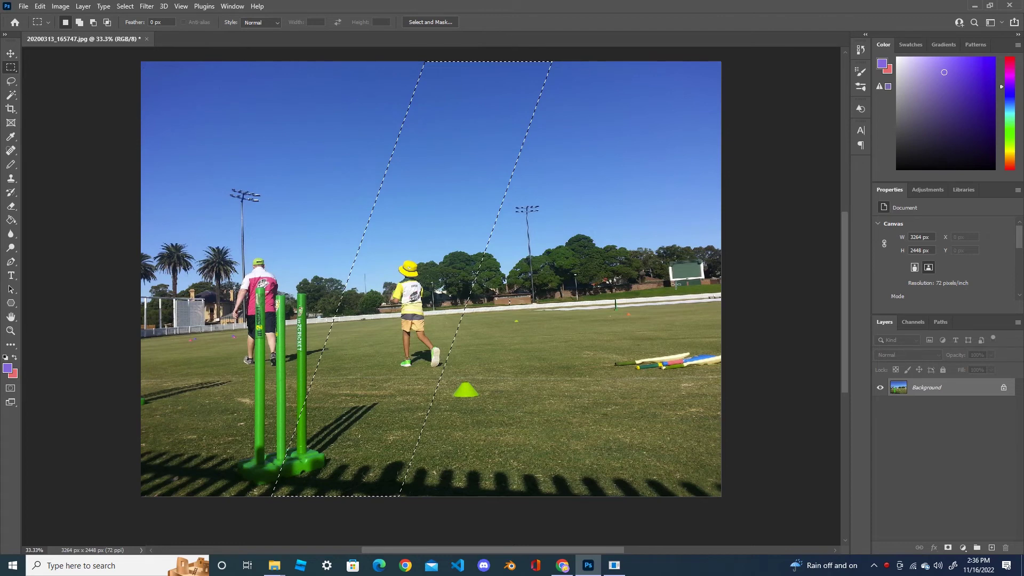
left_click(949, 548)
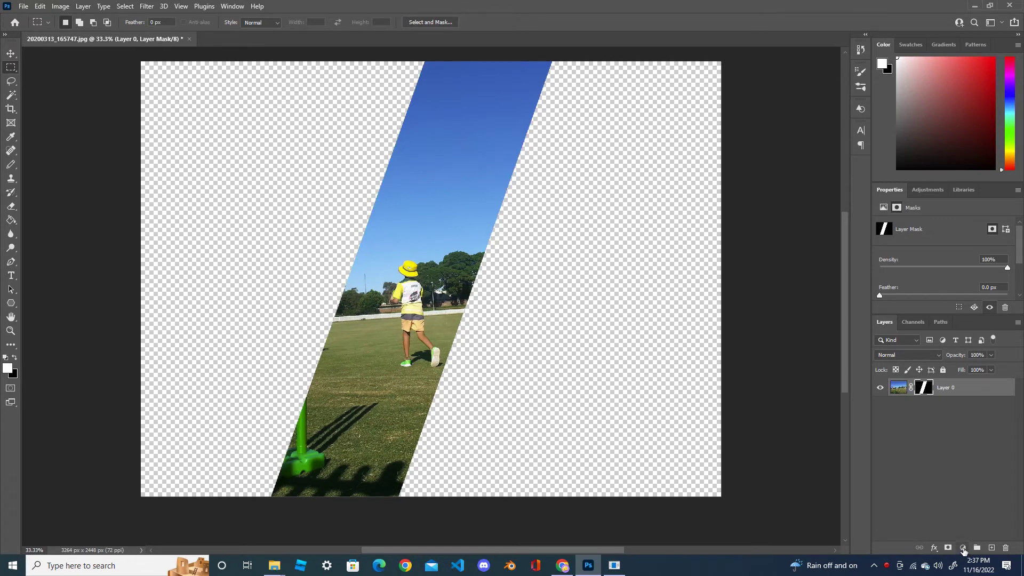
left_click(963, 549)
Step: Add a pink Color Fill 1 layer beneath Layer 0 and drag the photo strip left
left_click(960, 361)
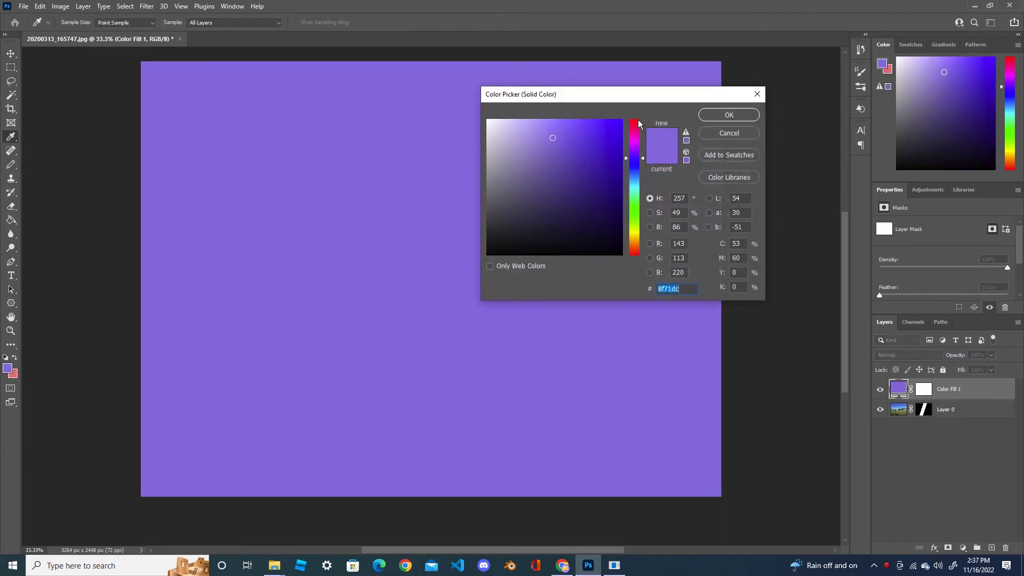
left_click(638, 120)
left_click(736, 114)
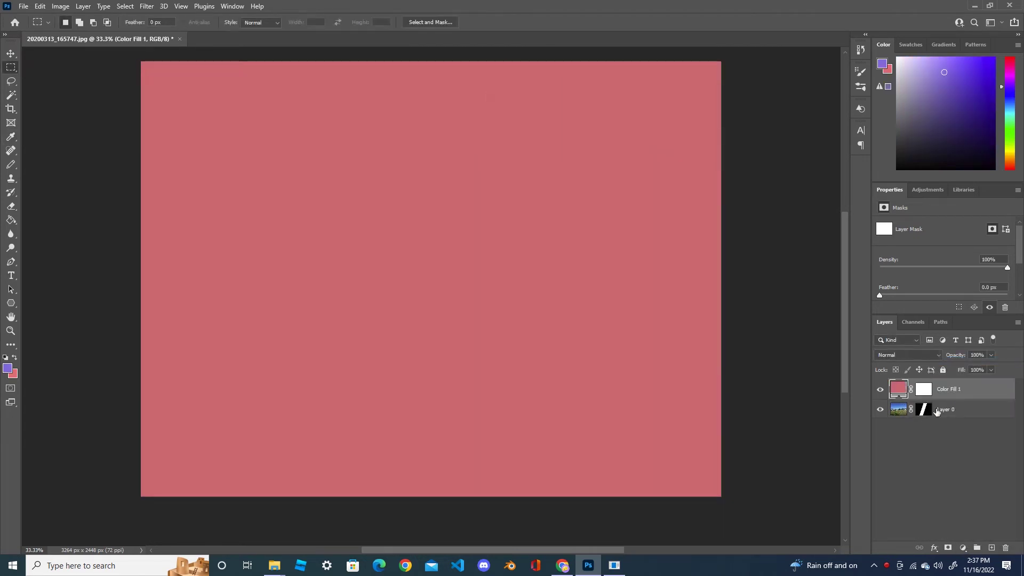
left_click_drag(952, 412, 950, 389)
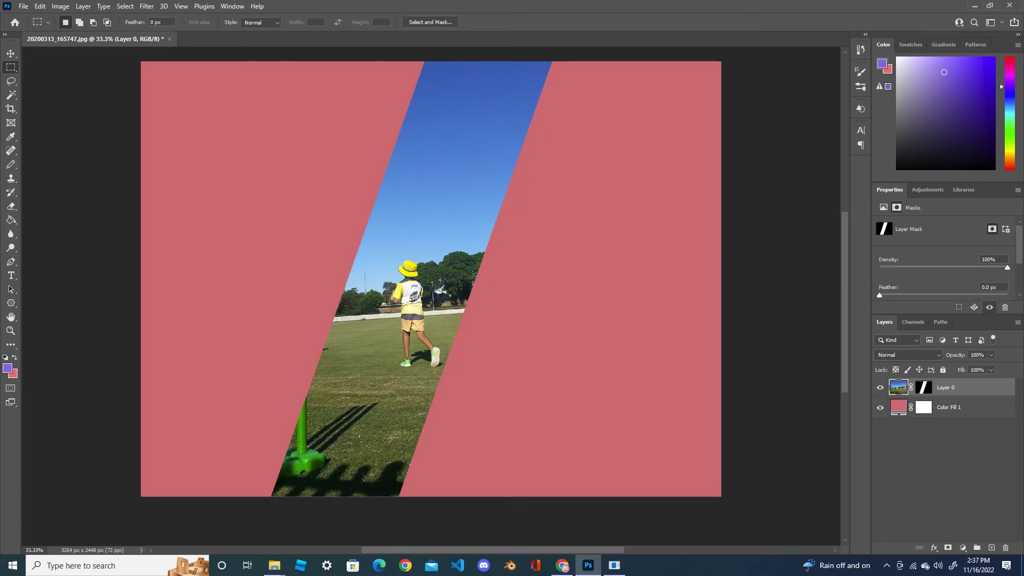
left_click(10, 54)
left_click_drag(456, 251, 304, 247)
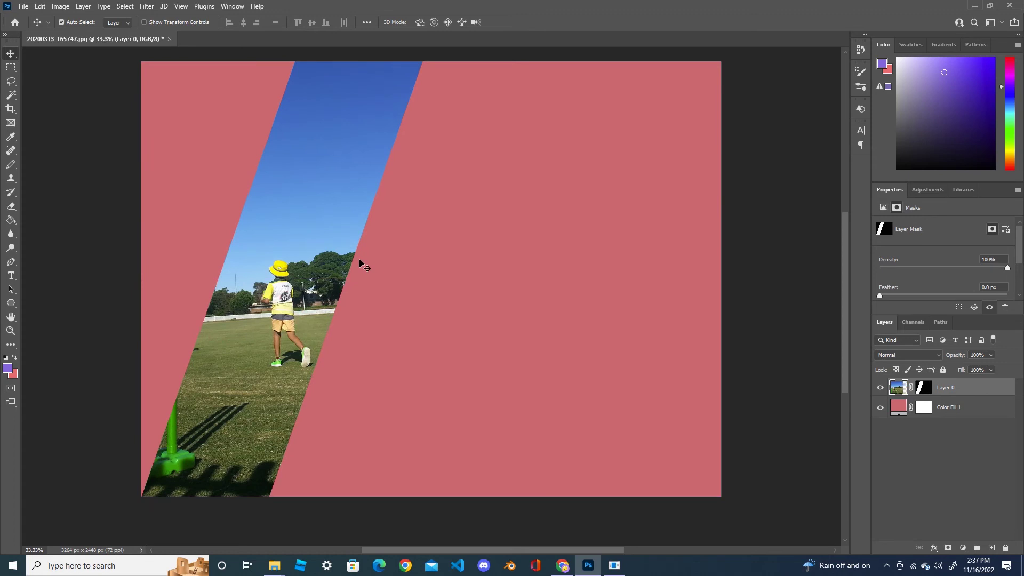
Step: Type STADIUM on the pink area and move it right and down
left_click(11, 275)
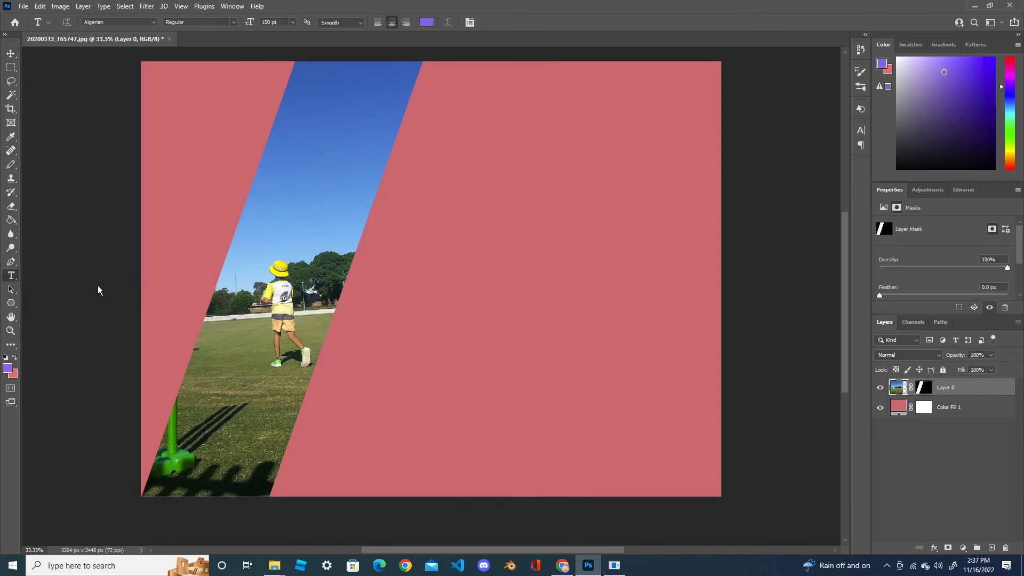
left_click(442, 224)
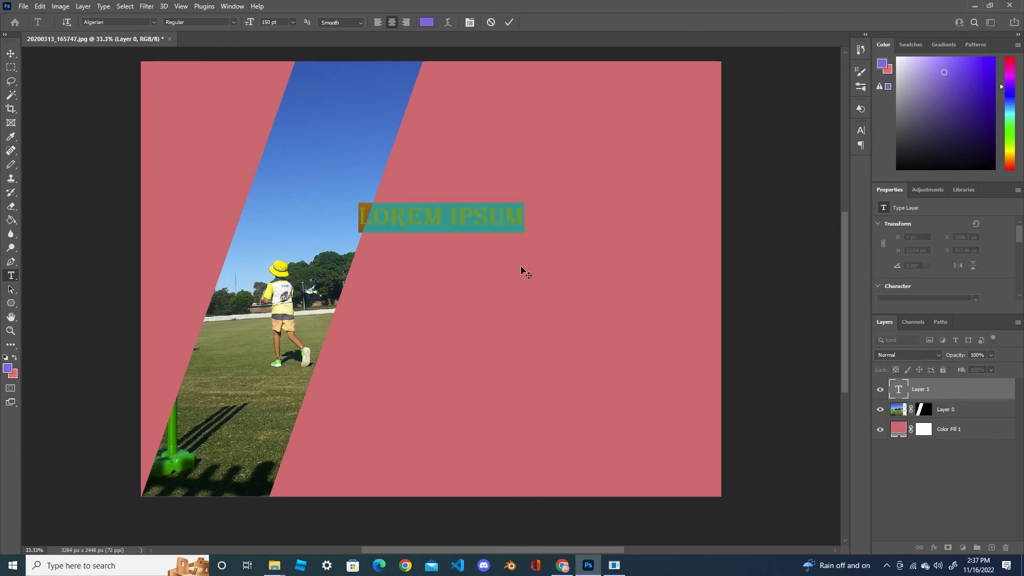
type("STADIUM")
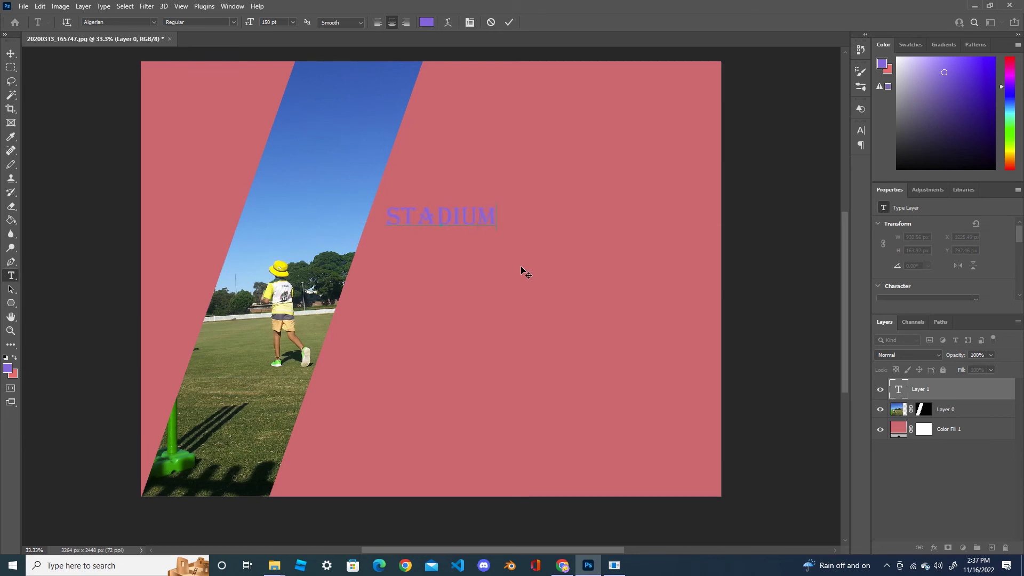
left_click(11, 53)
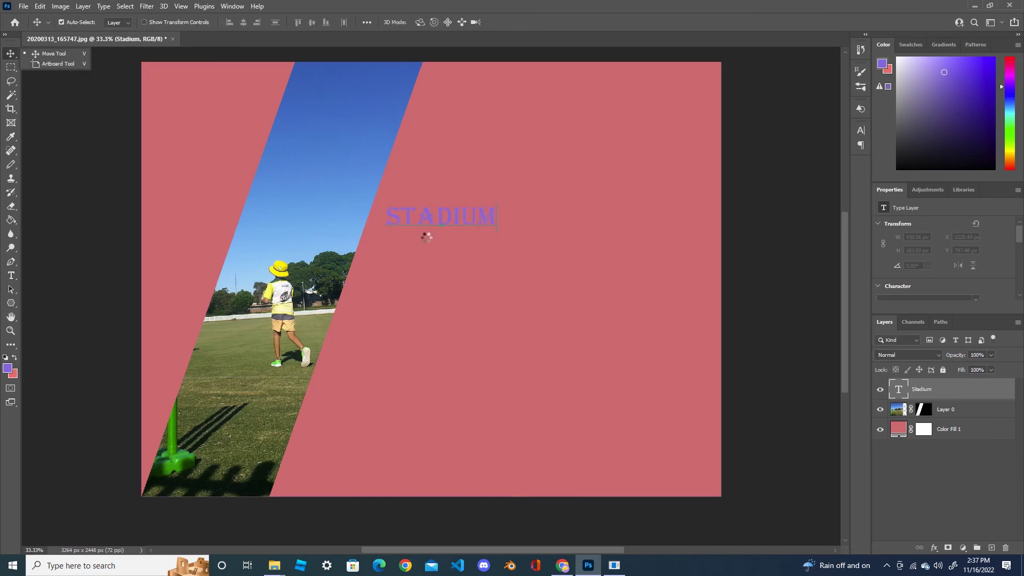
left_click_drag(445, 219, 513, 290)
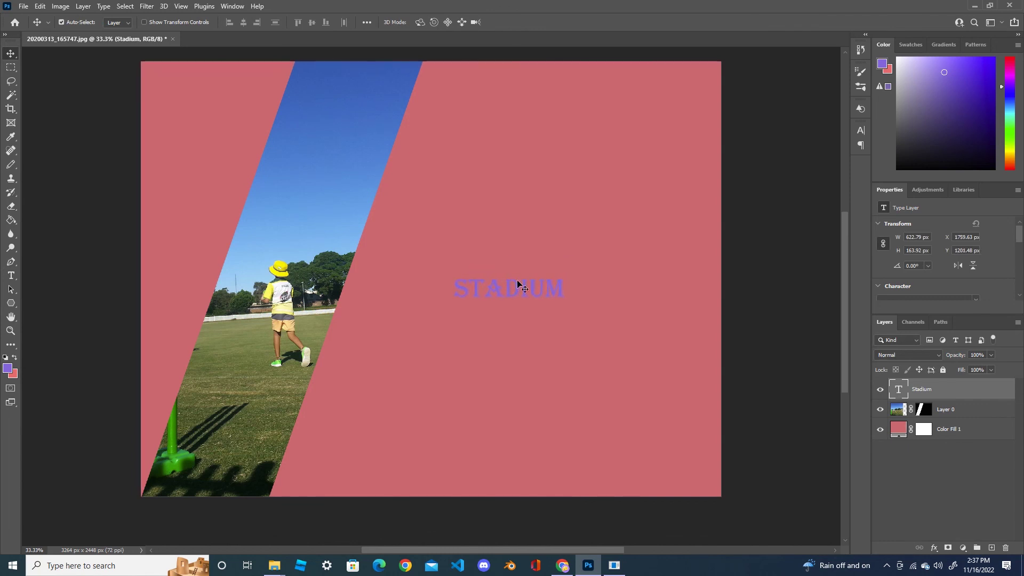
Step: Change the STADIUM text colour to white and commit the edit
double_click(898, 390)
left_click(430, 23)
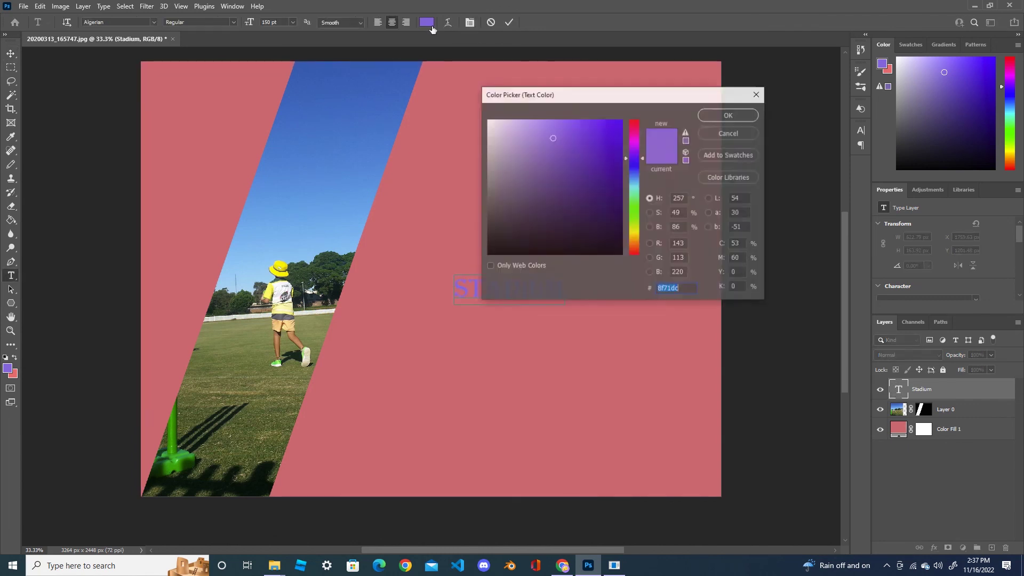
left_click(487, 121)
left_click(736, 115)
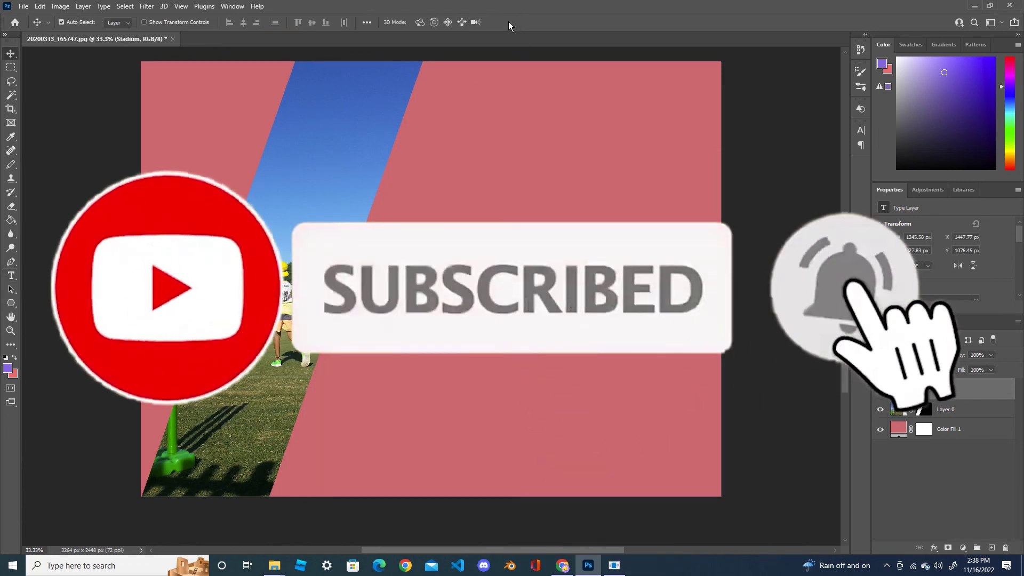
left_click(509, 23)
key("v")
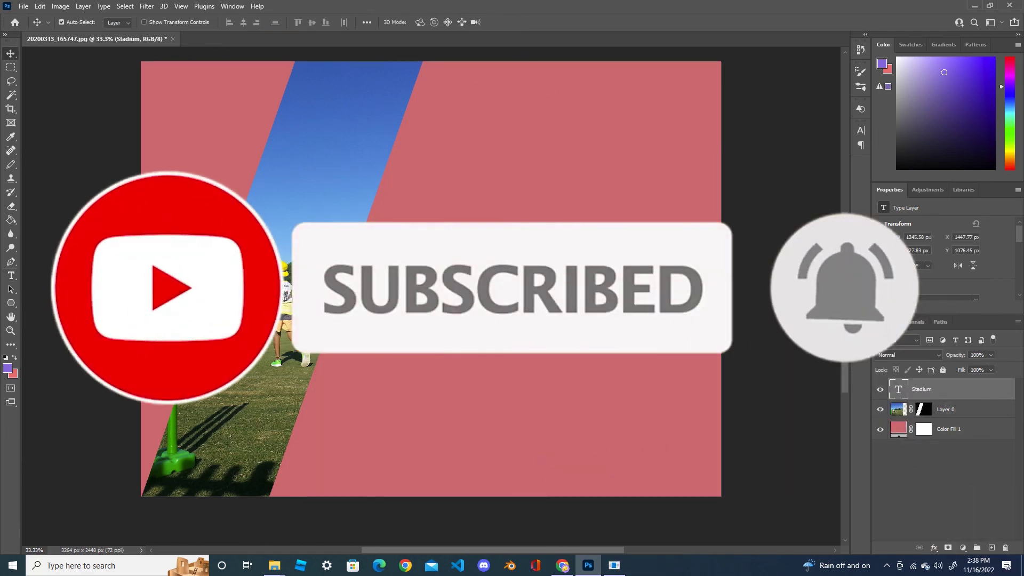